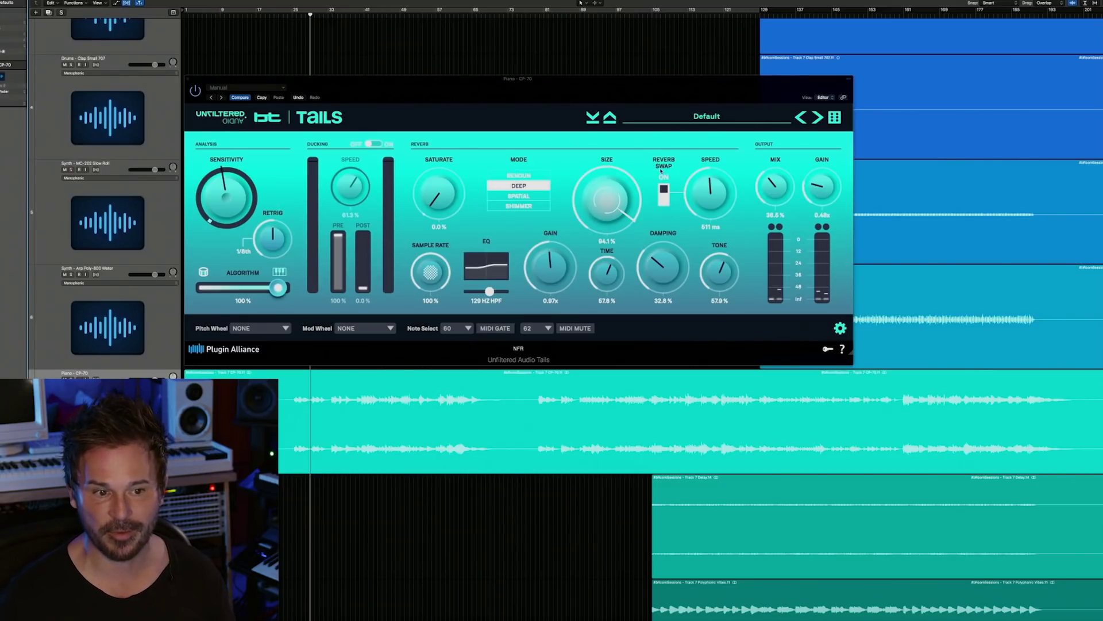
With the drum stem playing, raise Tails' reverb mix to about 47% and re-enable Reverb Swap
{"action": "left_click", "coordinate": [664, 203]}
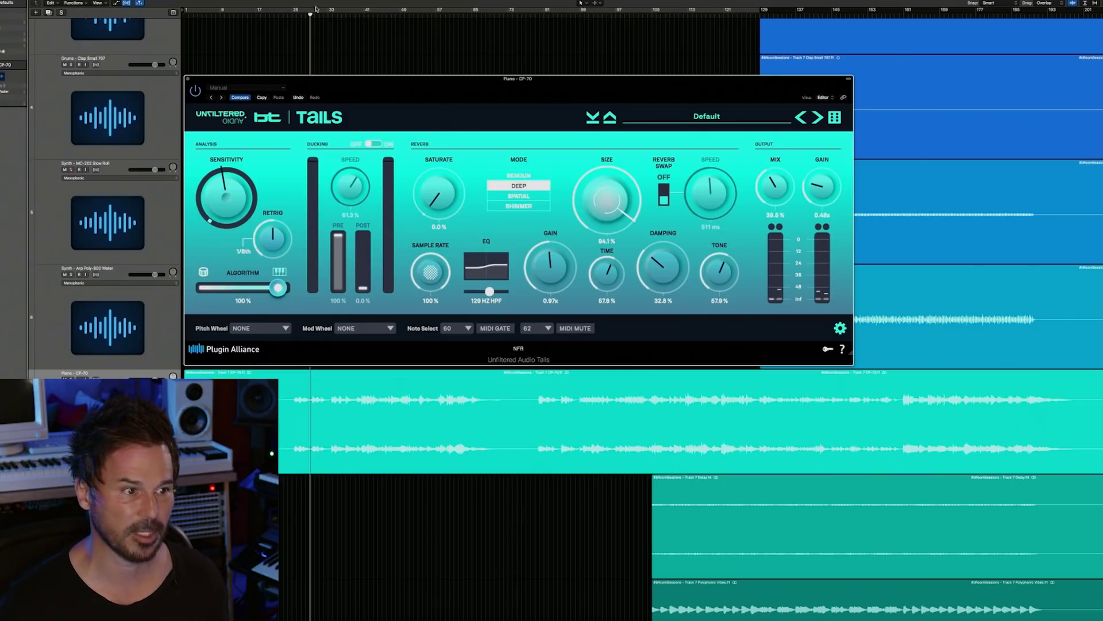
{"action": "key", "text": "space"}
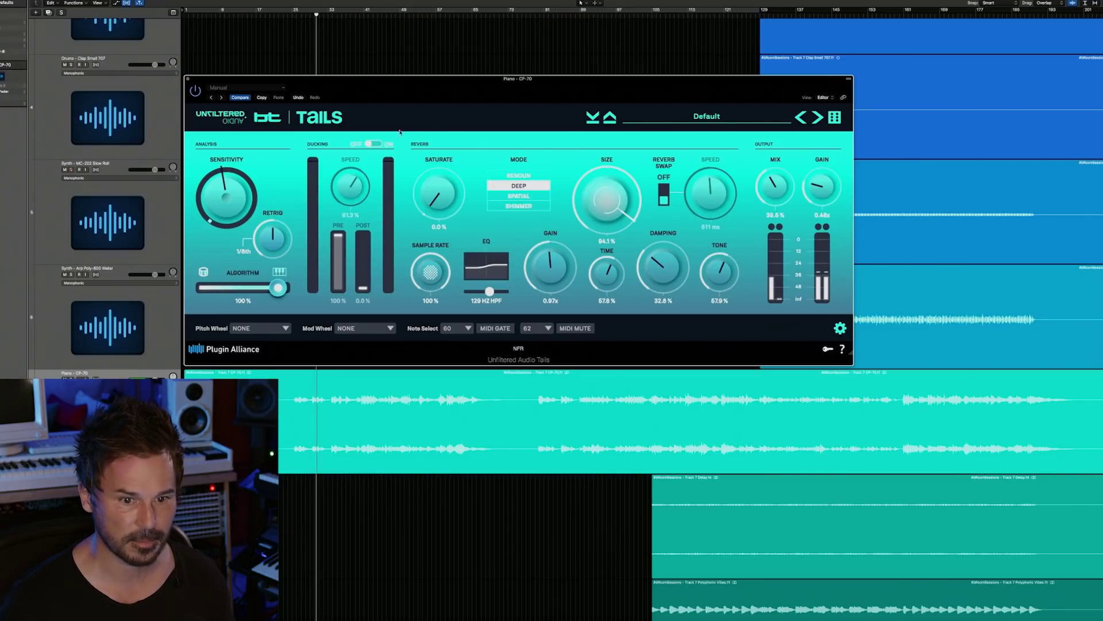
{"action": "left_click_drag", "start_coordinate": [777, 185], "coordinate": [777, 180]}
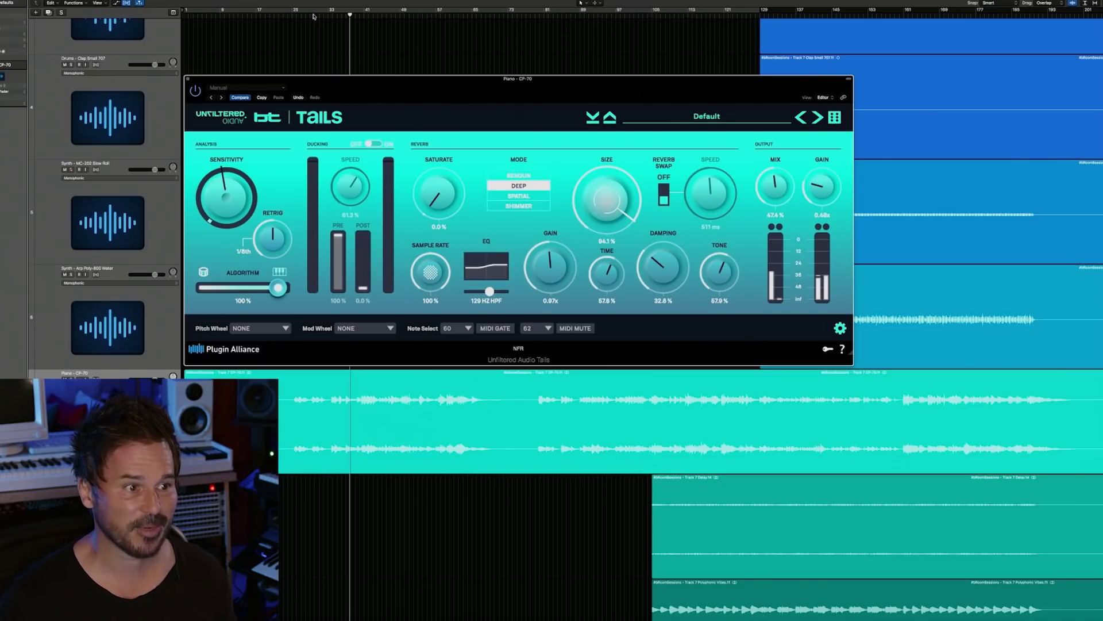
{"action": "left_click", "coordinate": [308, 15]}
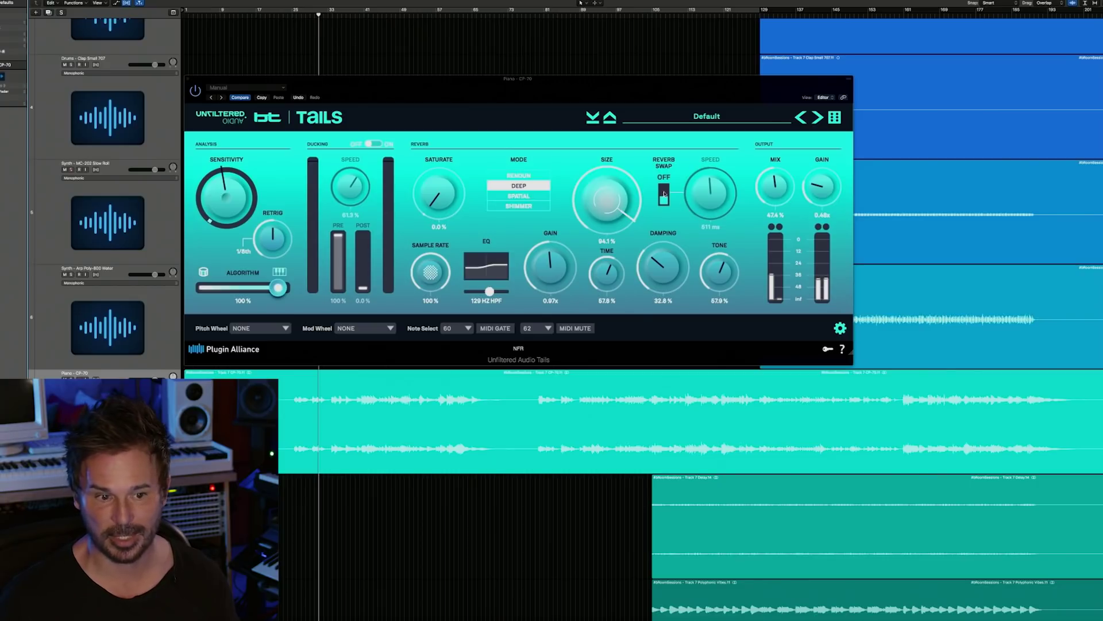
{"action": "left_click", "coordinate": [665, 193]}
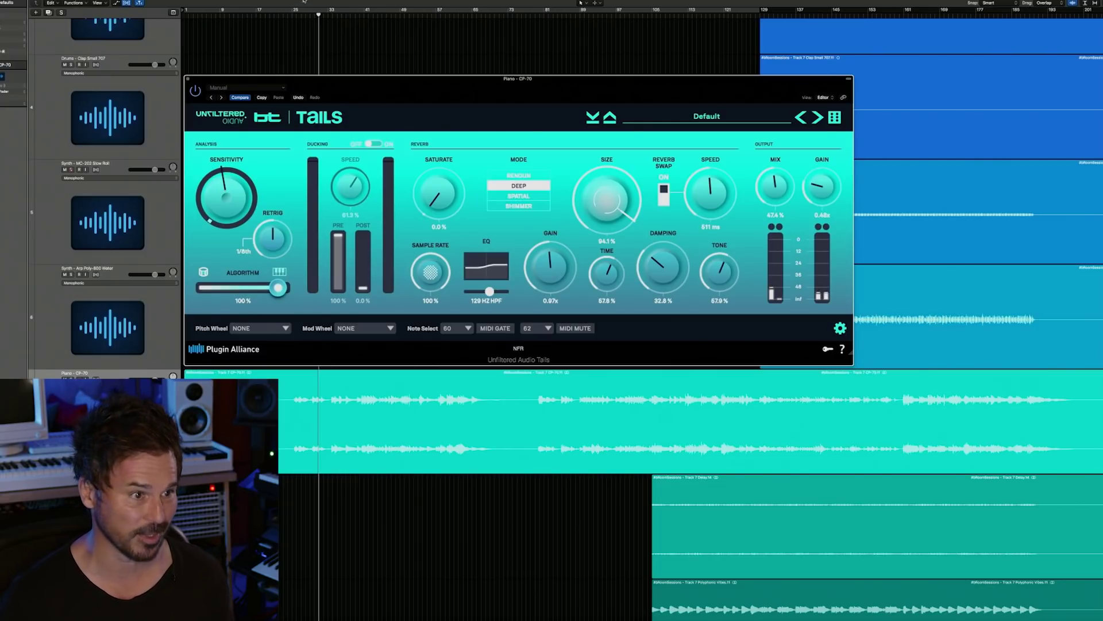
Restart playback from an earlier bar and nudge Tails' reverb mix up a little further
{"action": "left_click", "coordinate": [300, 18]}
{"action": "left_click", "coordinate": [310, 14]}
{"action": "left_click_drag", "start_coordinate": [776, 185], "coordinate": [776, 182]}
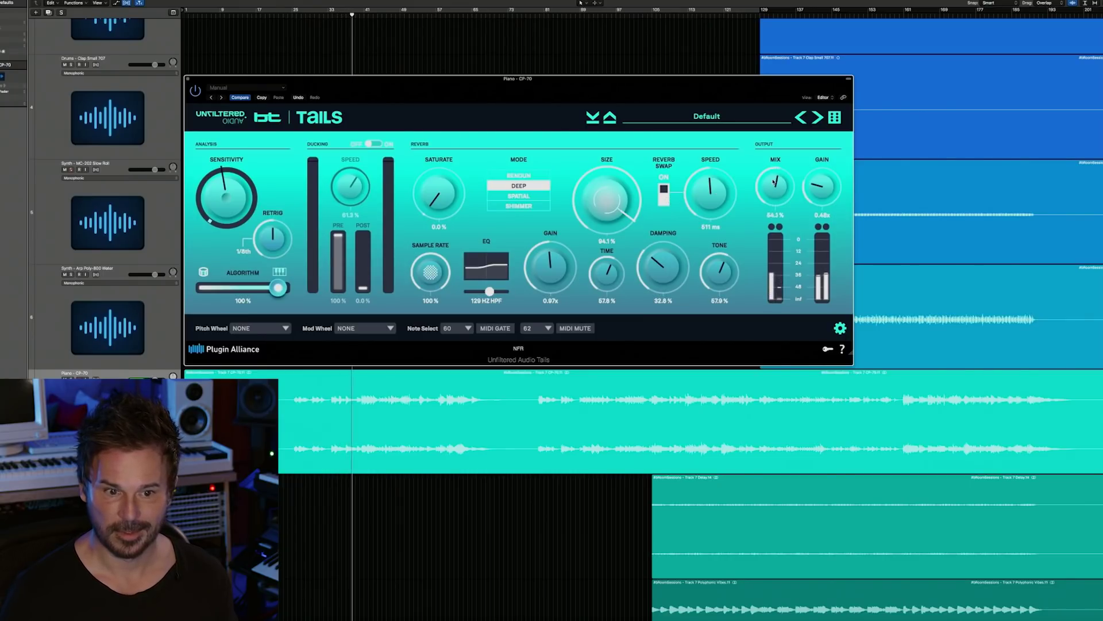
{"action": "left_click_drag", "start_coordinate": [774, 184], "coordinate": [773, 178]}
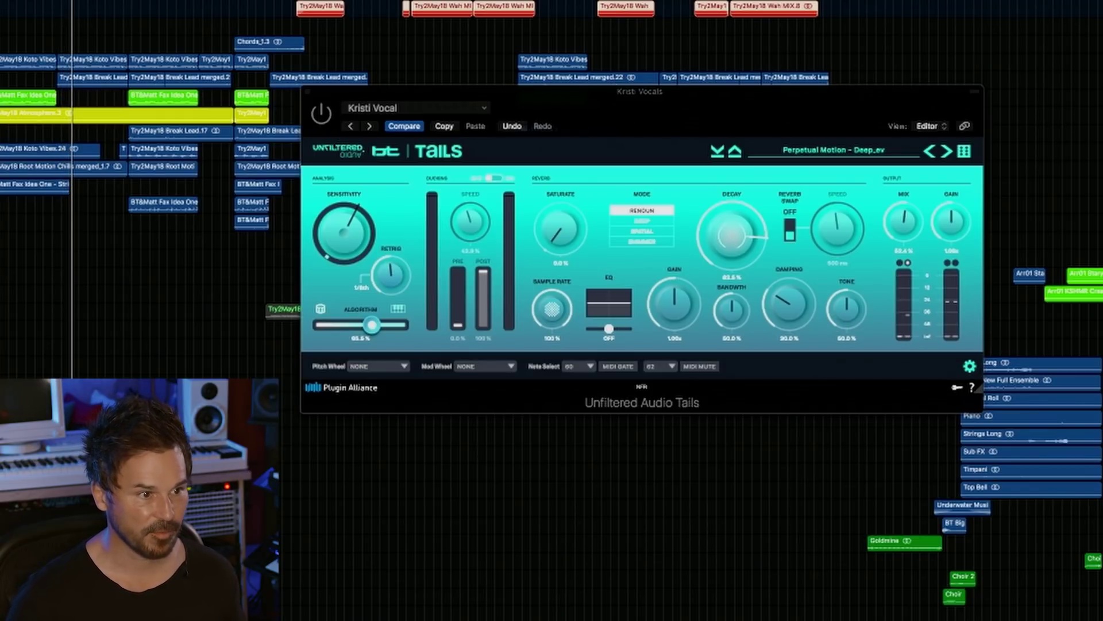
Move the playhead further into the song and deselect all regions in the arrangement
{"action": "left_click", "coordinate": [204, 7]}
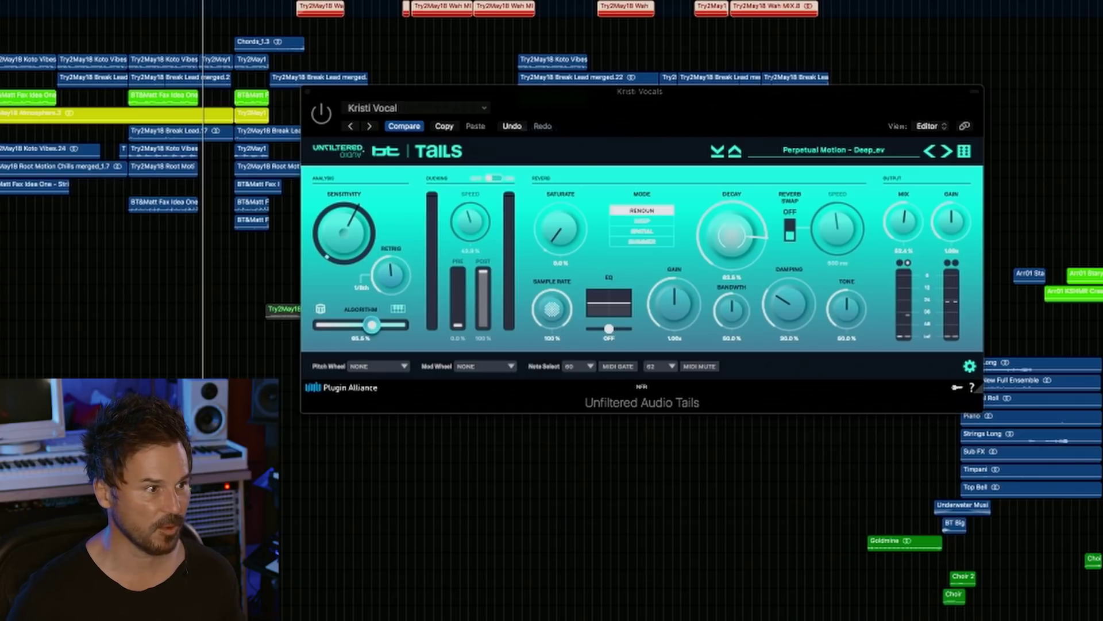
{"action": "key", "text": "shift+super+a"}
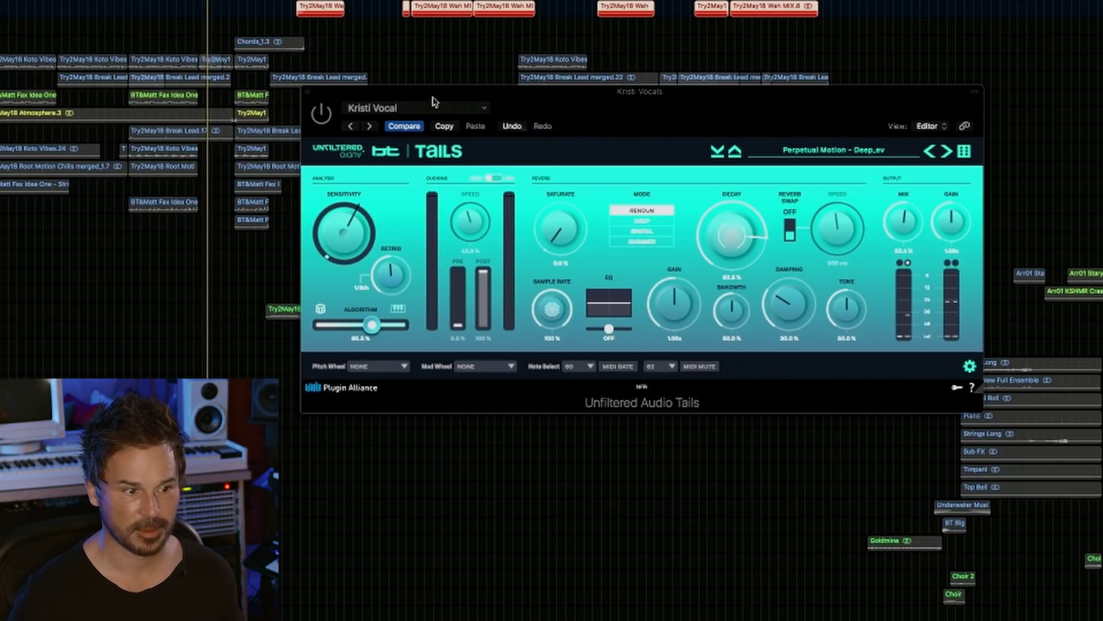
Compare Reverb Swap on versus off, then lower Tails' output gain to 0.78x
{"action": "left_click", "coordinate": [322, 114]}
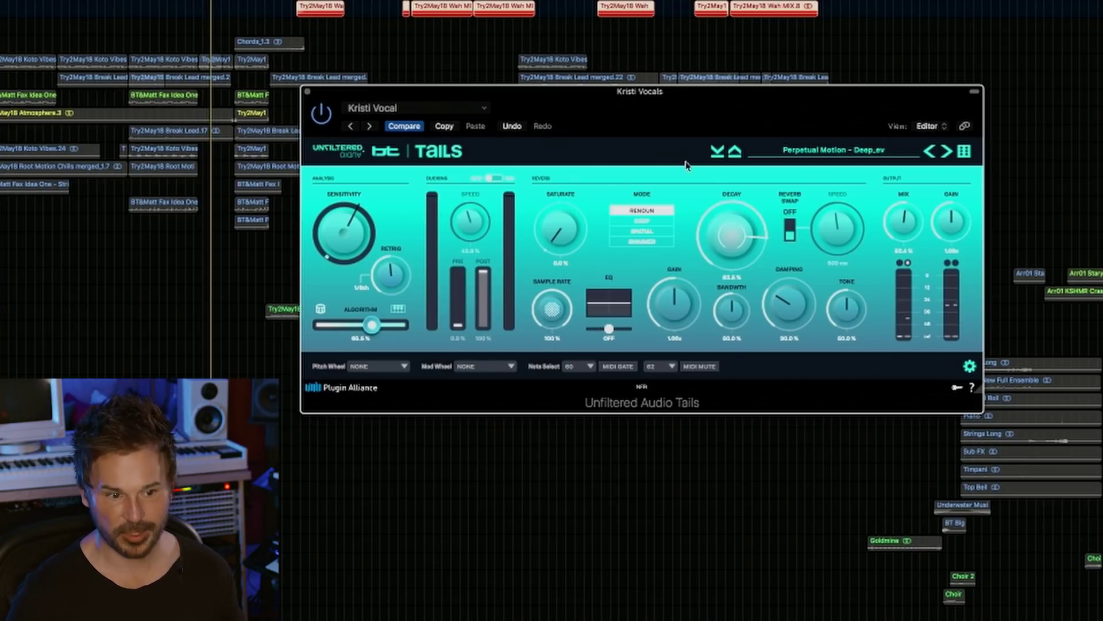
{"action": "left_click", "coordinate": [791, 227]}
{"action": "left_click", "coordinate": [793, 243]}
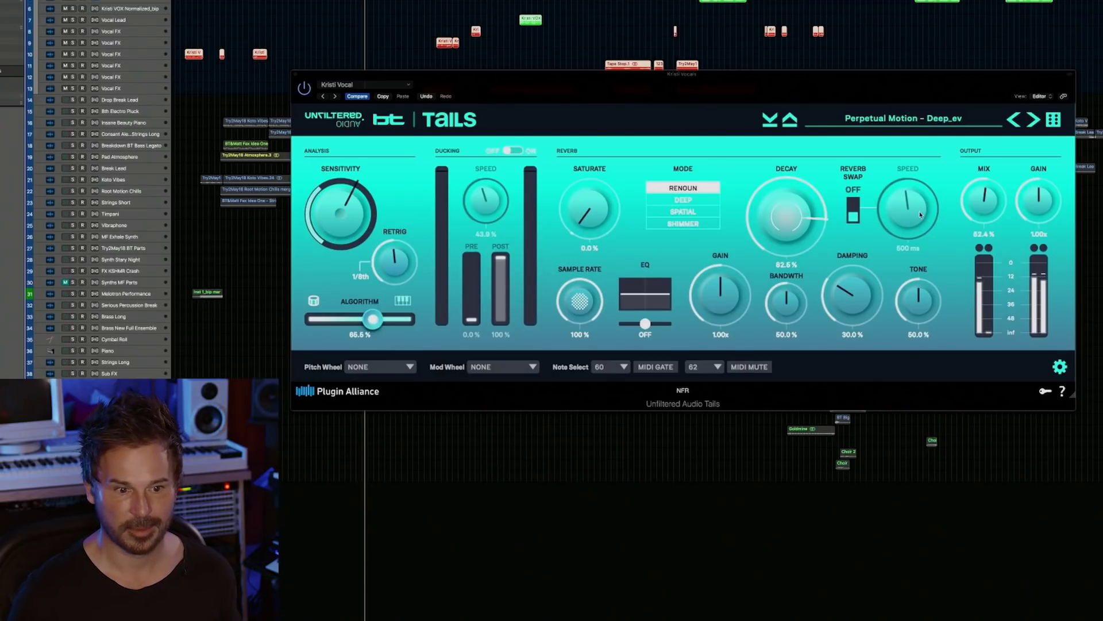
{"action": "left_click_drag", "start_coordinate": [1039, 200], "coordinate": [1039, 214]}
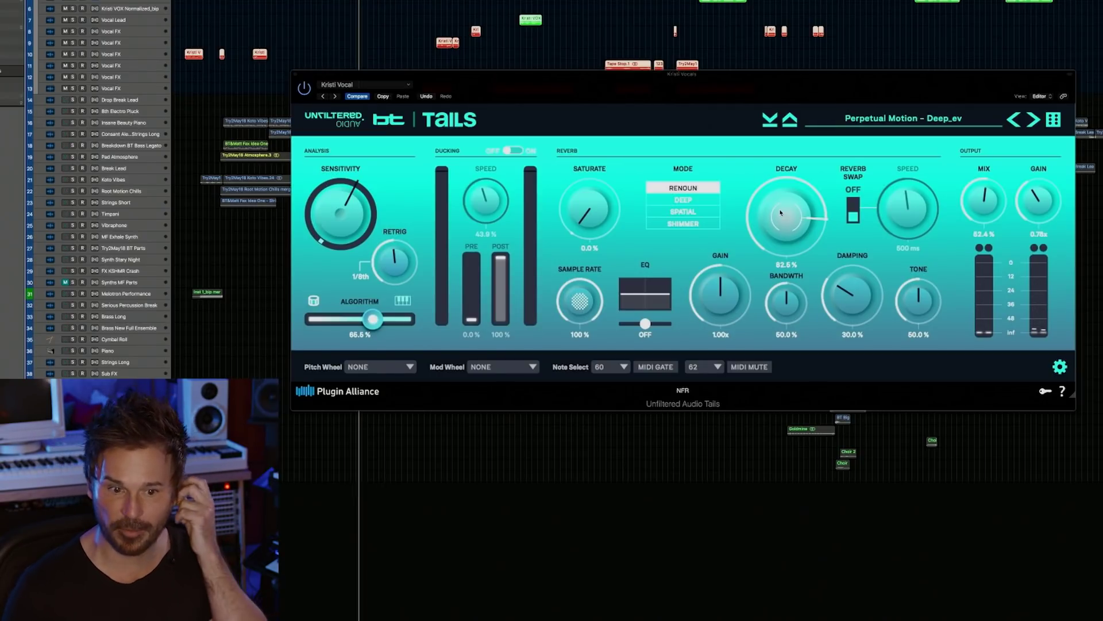
Enable Reverb Swap, lower sensitivity, and cut Tails' mix to 29.2% and decay to 77.5%
{"action": "left_click", "coordinate": [855, 208]}
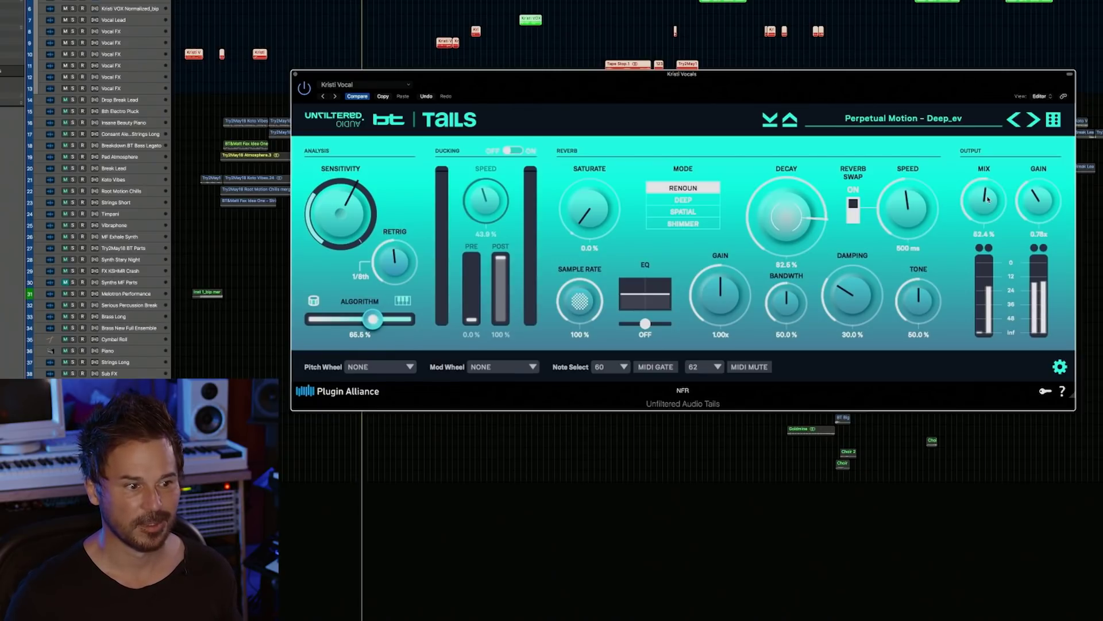
{"action": "left_click_drag", "start_coordinate": [328, 216], "coordinate": [327, 228]}
{"action": "left_click_drag", "start_coordinate": [985, 202], "coordinate": [986, 224]}
{"action": "left_click_drag", "start_coordinate": [333, 201], "coordinate": [333, 207]}
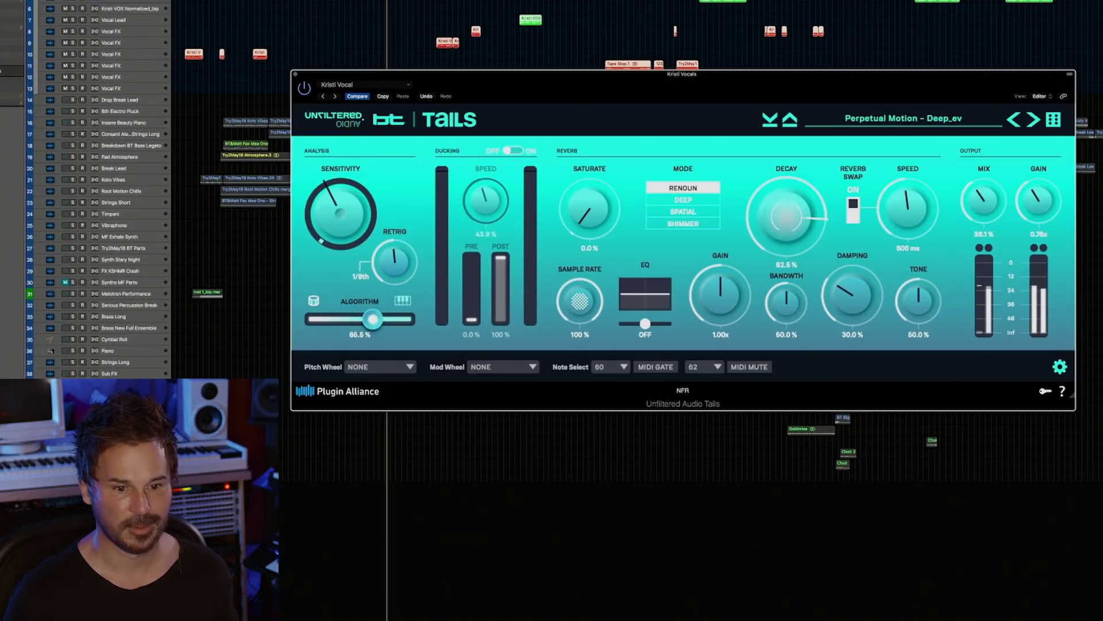
{"action": "left_click_drag", "start_coordinate": [983, 200], "coordinate": [982, 209]}
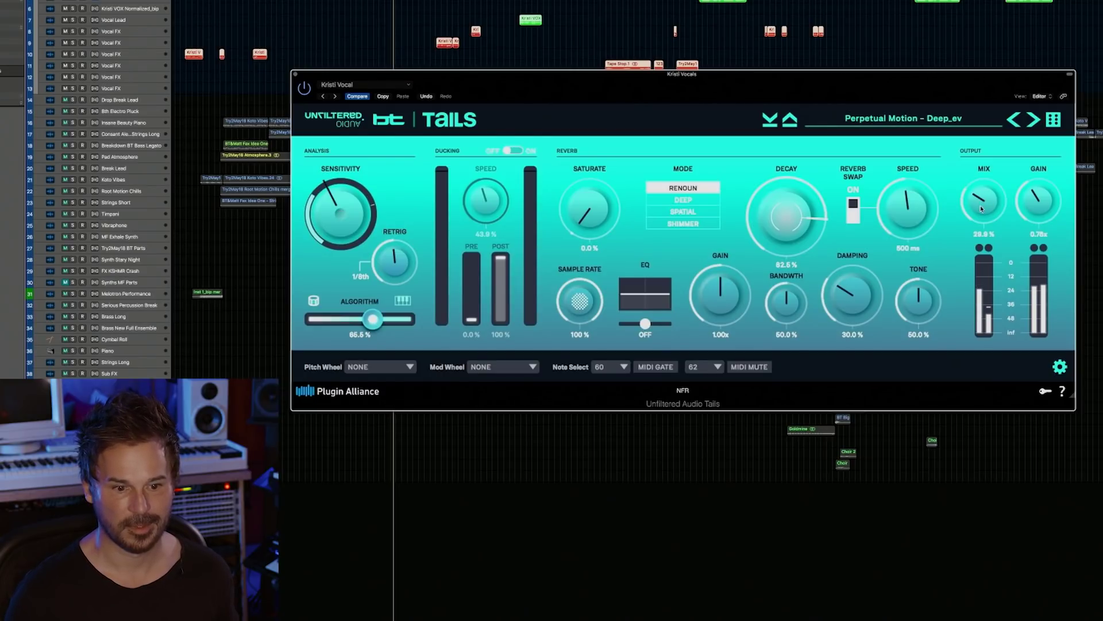
{"action": "left_click_drag", "start_coordinate": [308, 228], "coordinate": [311, 223]}
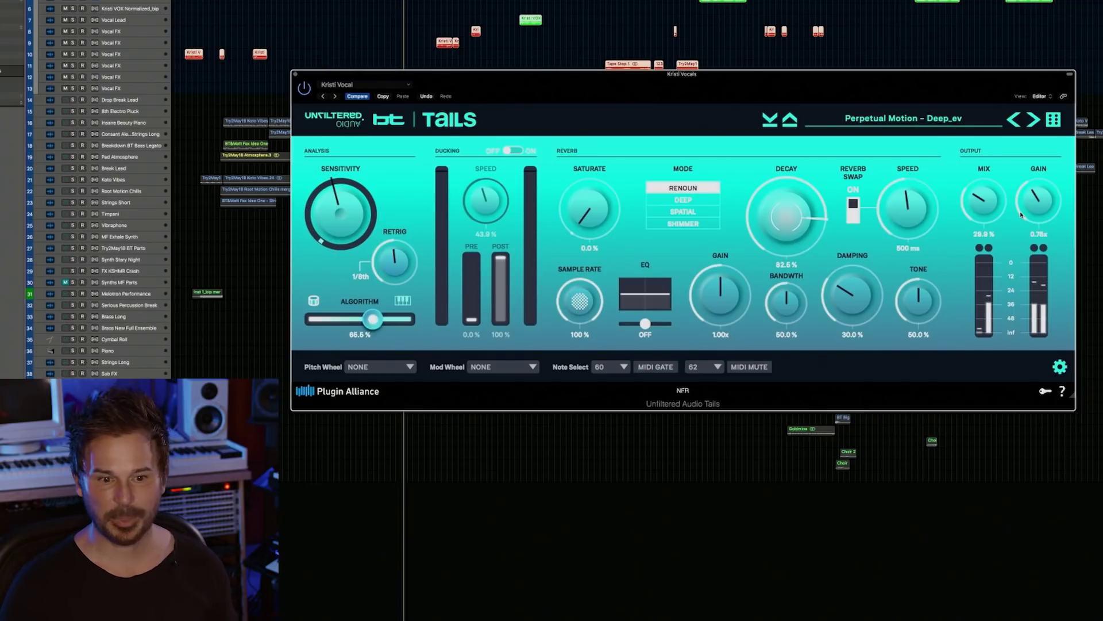
{"action": "left_click_drag", "start_coordinate": [794, 217], "coordinate": [795, 225]}
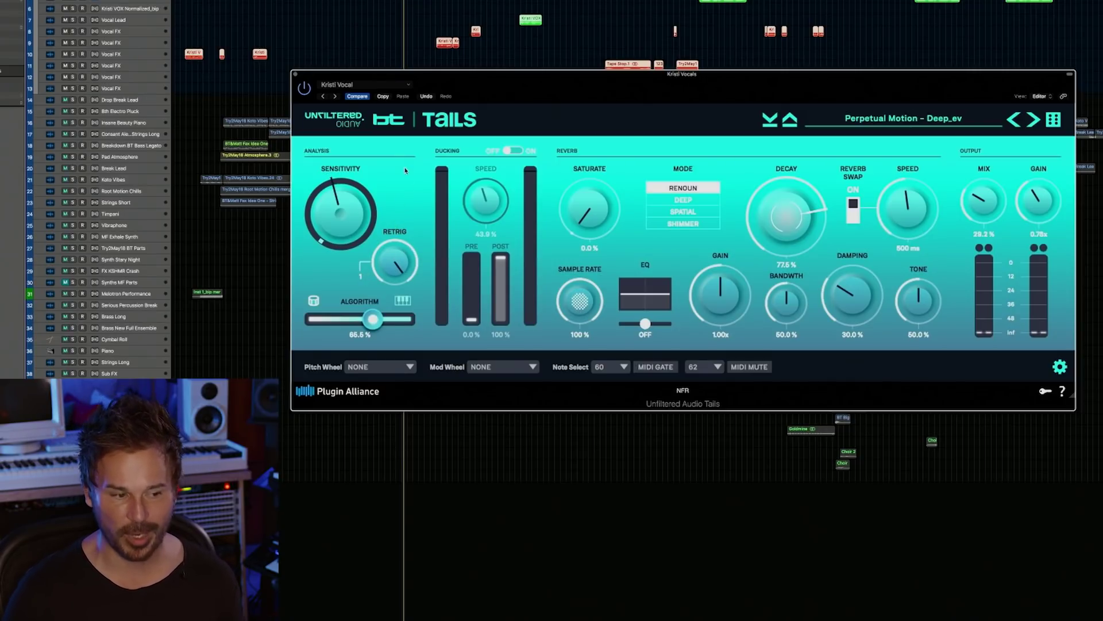
Load the Perpetual Motion - 1 Bar Swell_ev preset in Tails and play the vocal
{"action": "left_click", "coordinate": [891, 119]}
{"action": "mouse_move", "coordinate": [862, 286]}
{"action": "mouse_move", "coordinate": [998, 247]}
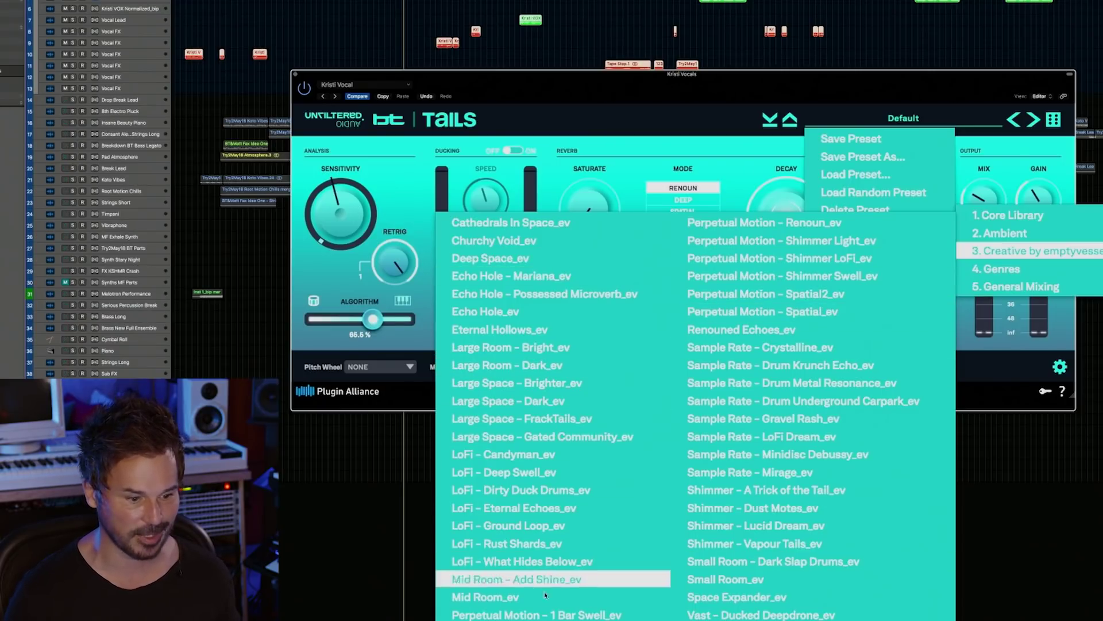
{"action": "left_click", "coordinate": [536, 614]}
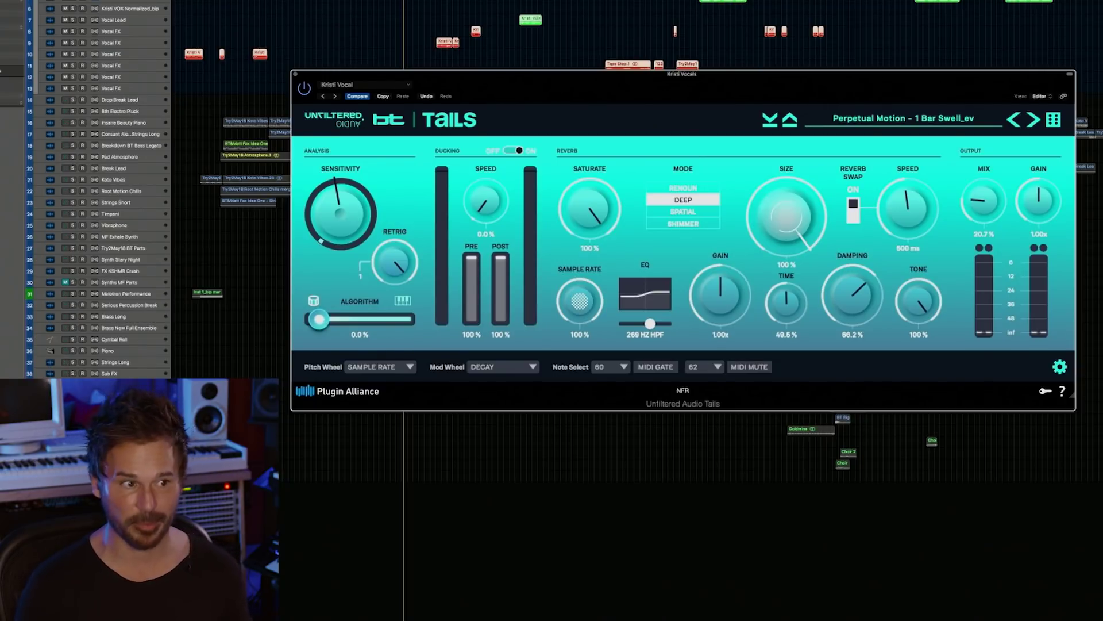
{"action": "key", "text": "space"}
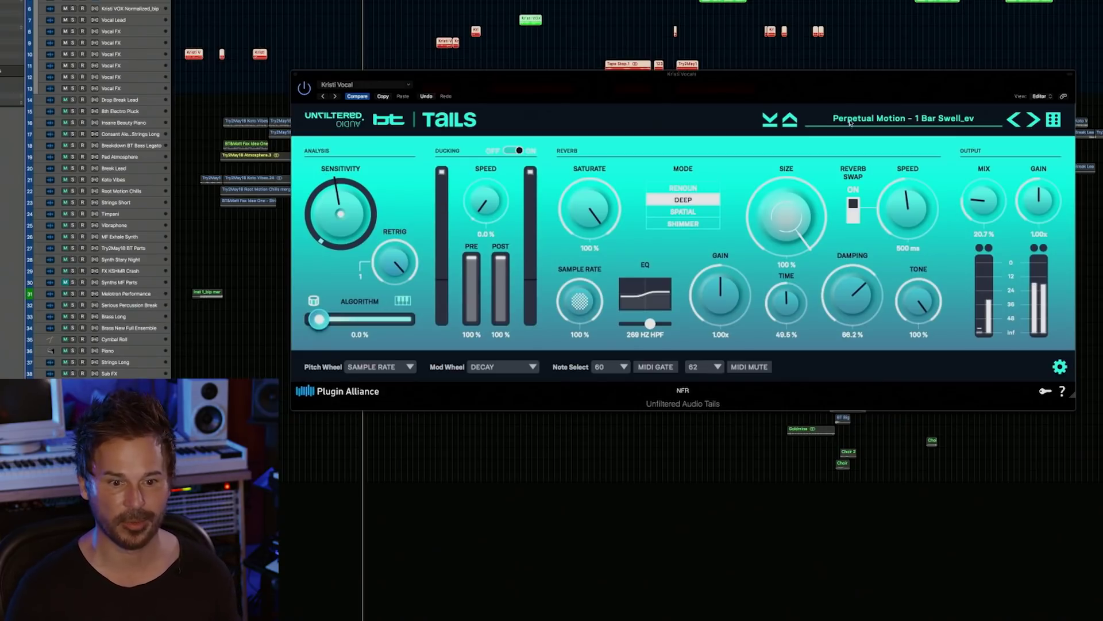
Lower Tails' output gain to 0.80x and toggle the mute on the arrangement's other tracks
{"action": "left_click", "coordinate": [974, 201]}
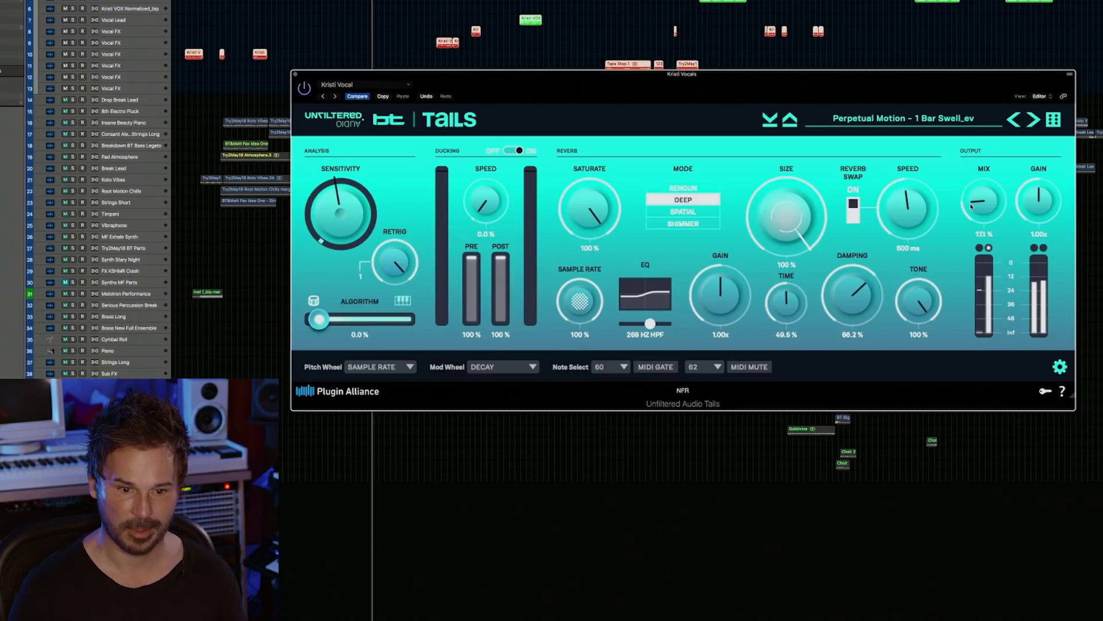
{"action": "left_click_drag", "start_coordinate": [1030, 196], "coordinate": [1031, 206]}
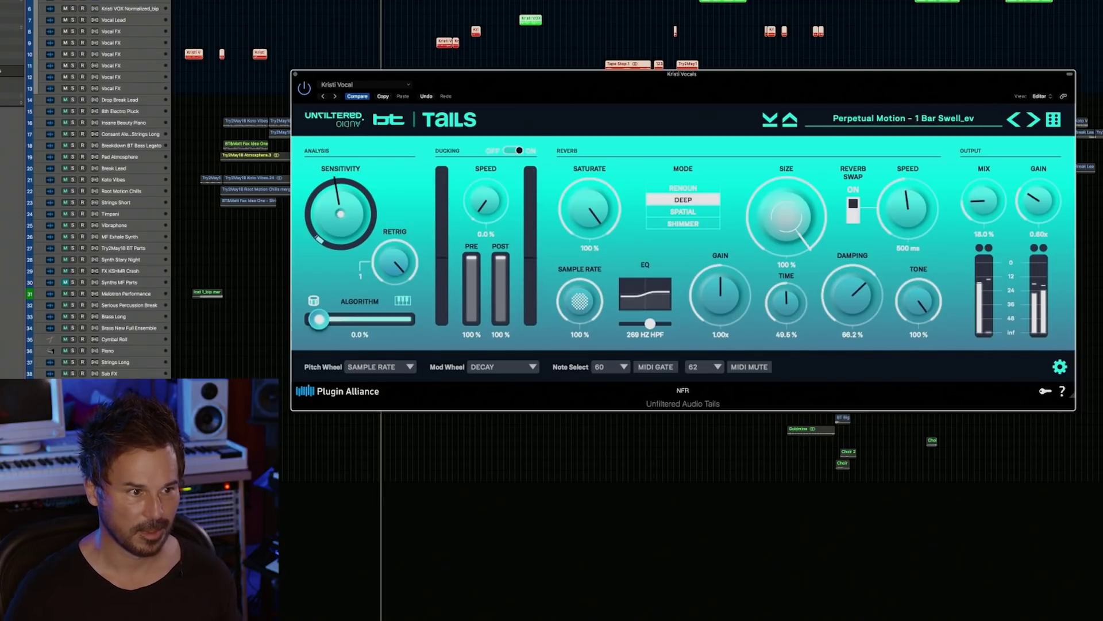
{"action": "key", "text": "m"}
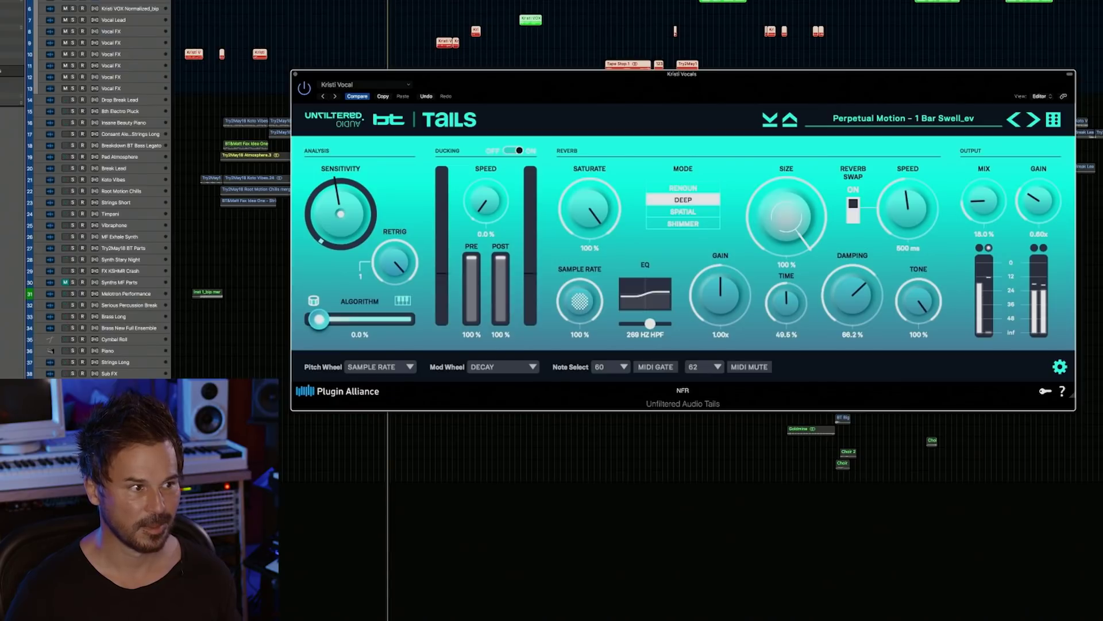
{"action": "key", "text": "m"}
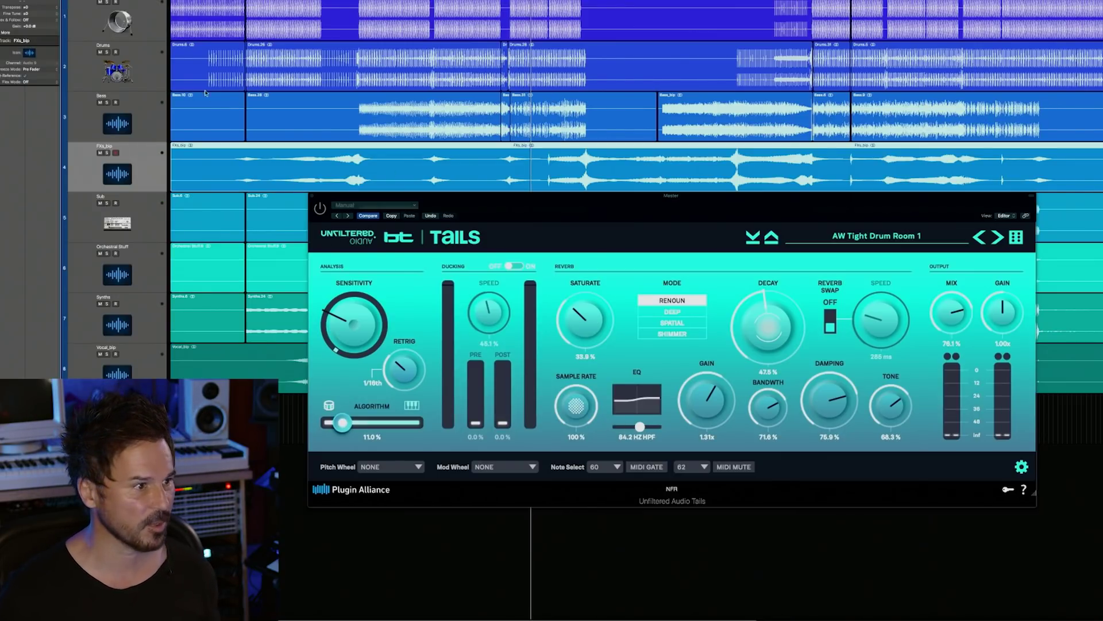
Leave only the Drums track soloed, clearing the top track's solo
{"action": "left_click", "coordinate": [107, 3]}
{"action": "left_click", "coordinate": [107, 51]}
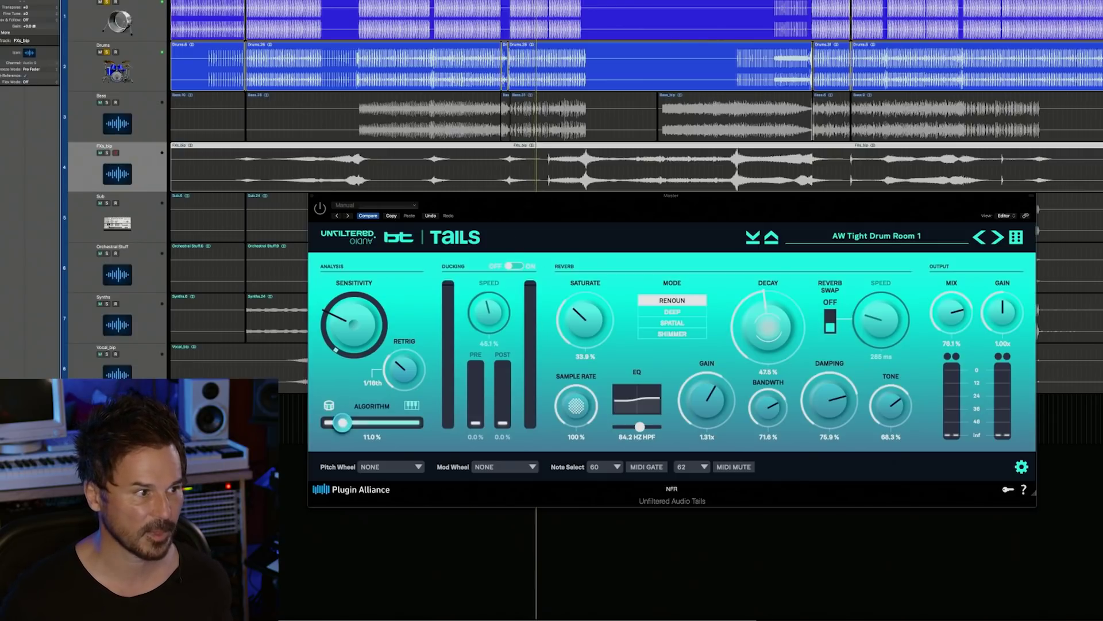
{"action": "left_click", "coordinate": [107, 2]}
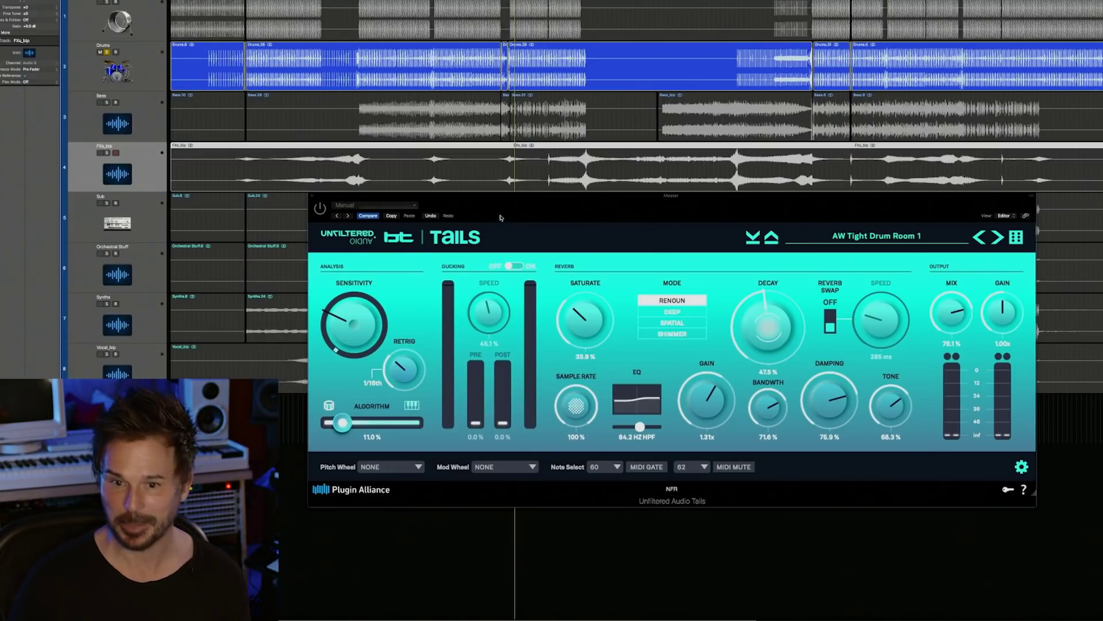
Play the drums and lengthen Tails' reverb decay to 71.5%
{"action": "left_click", "coordinate": [937, 196]}
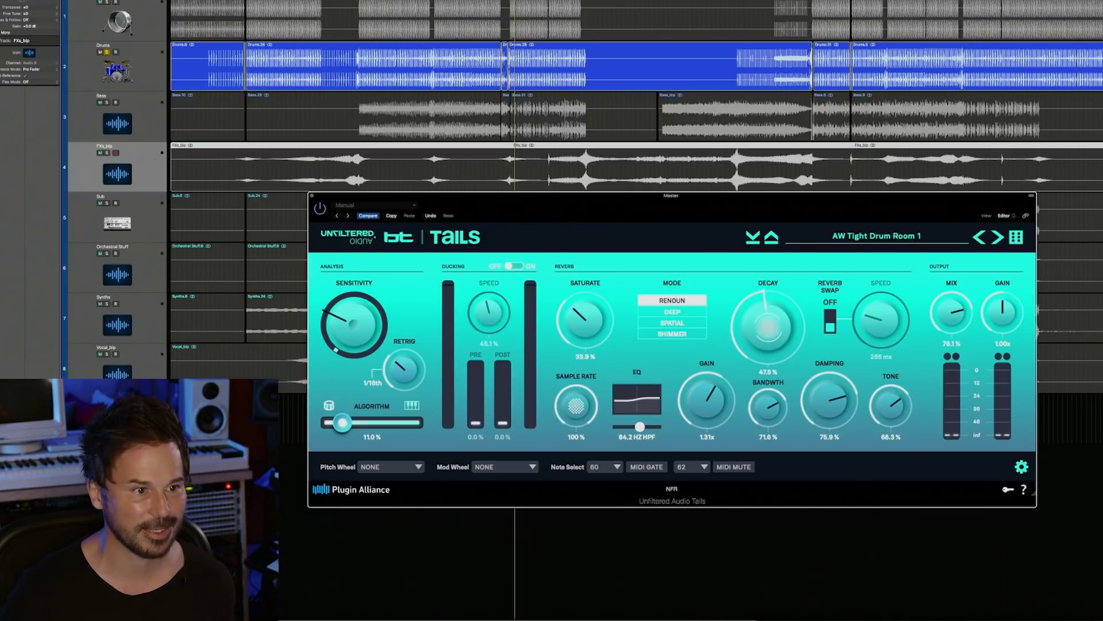
{"action": "key", "text": "space"}
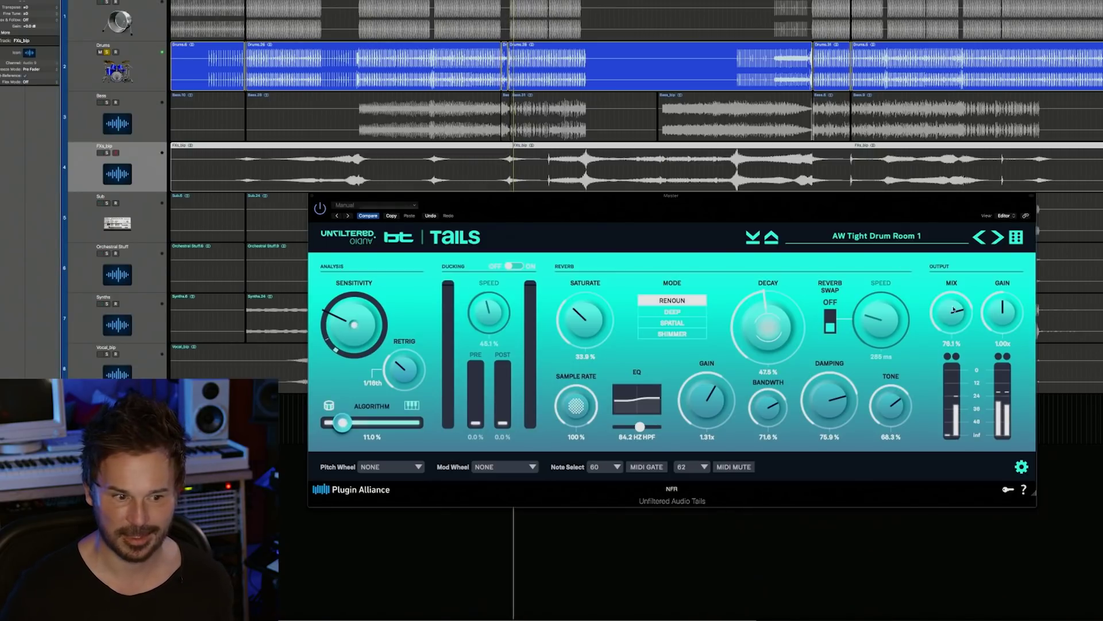
{"action": "left_click_drag", "start_coordinate": [768, 325], "coordinate": [769, 290]}
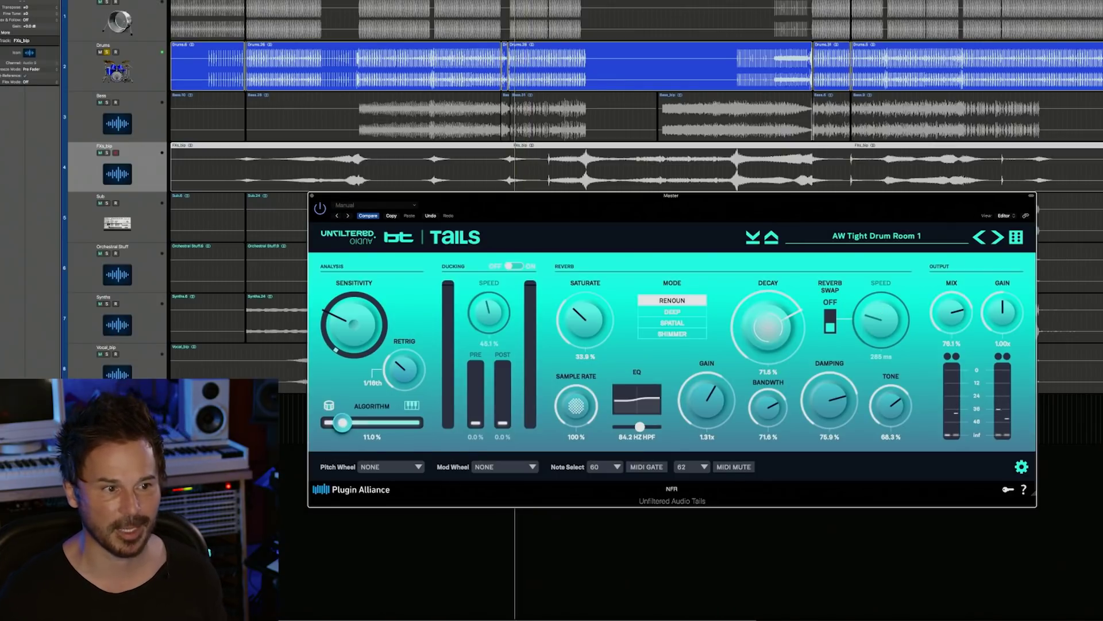
{"action": "left_click", "coordinate": [614, 128]}
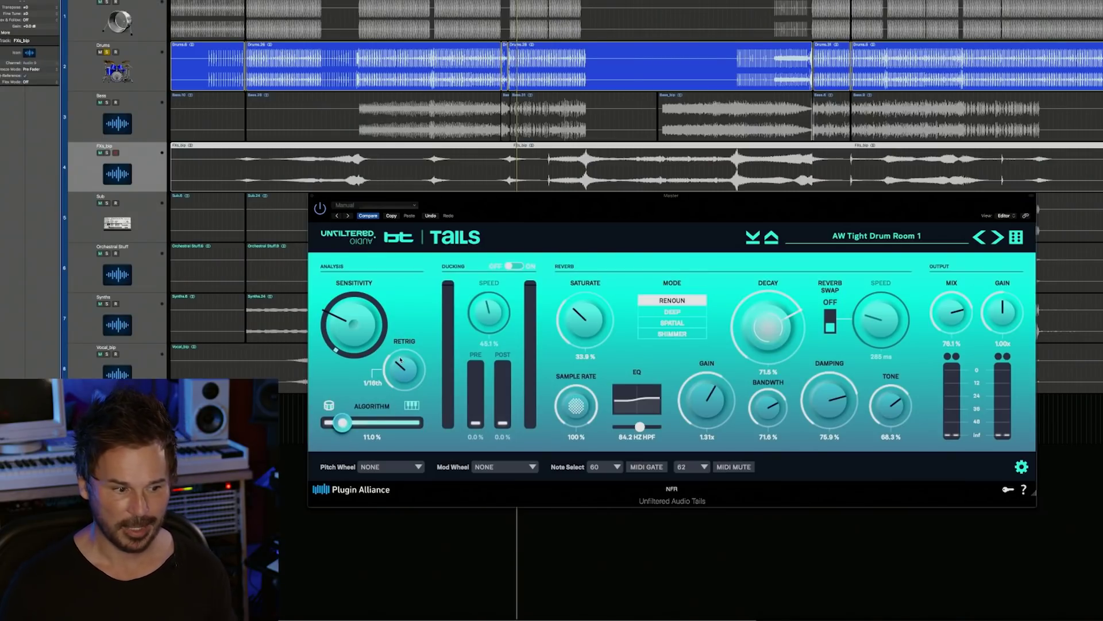
Restart playback and reduce Tails' wet mix to about 54.3%
{"action": "left_click", "coordinate": [396, 375]}
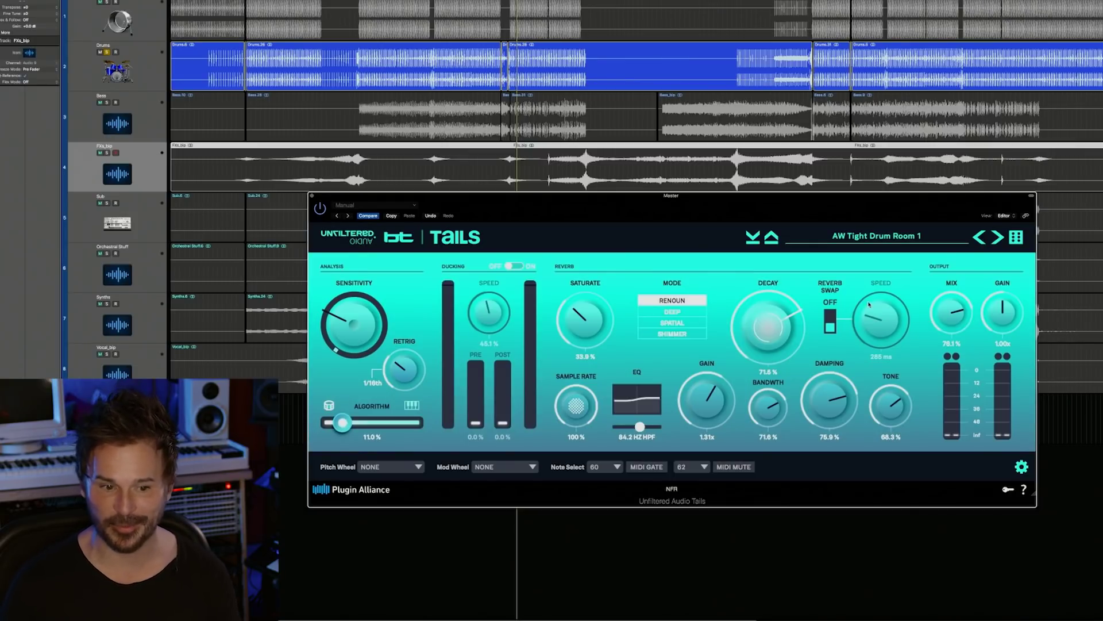
{"action": "key", "text": "space"}
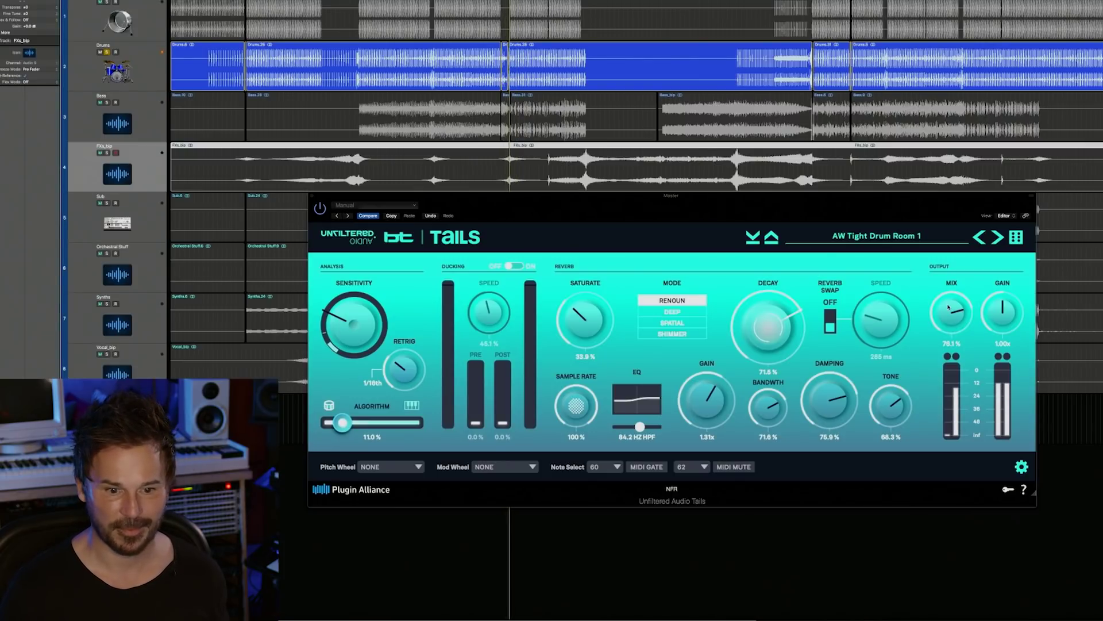
{"action": "left_click_drag", "start_coordinate": [951, 317], "coordinate": [948, 341]}
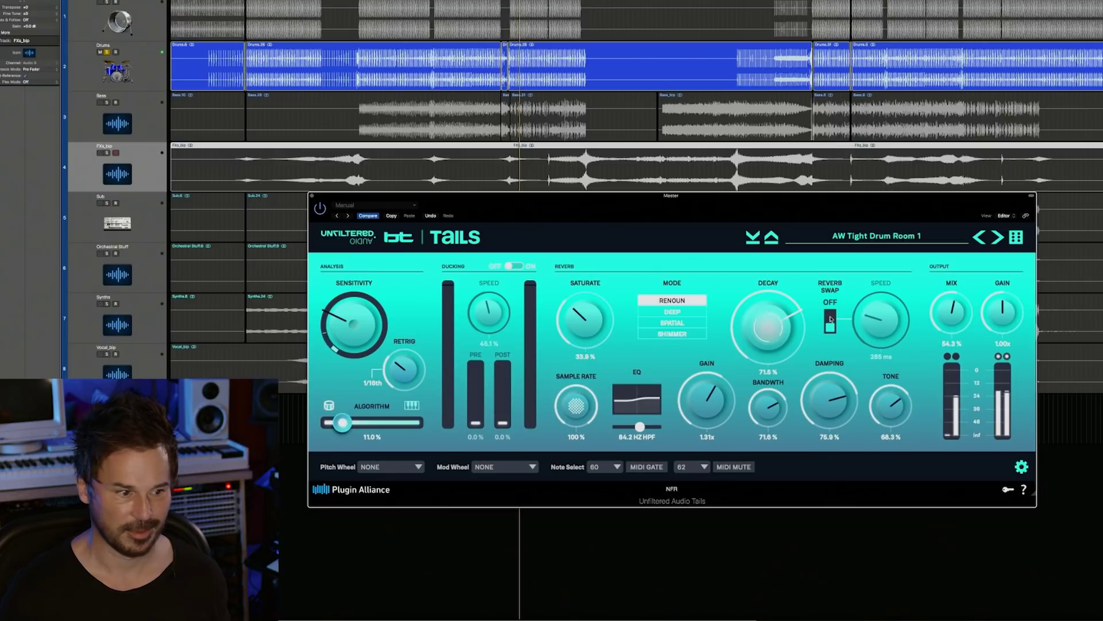
Turn Reverb Swap on, lower the mix to 27.8% and shorten decay to 42.8%
{"action": "left_click", "coordinate": [831, 317]}
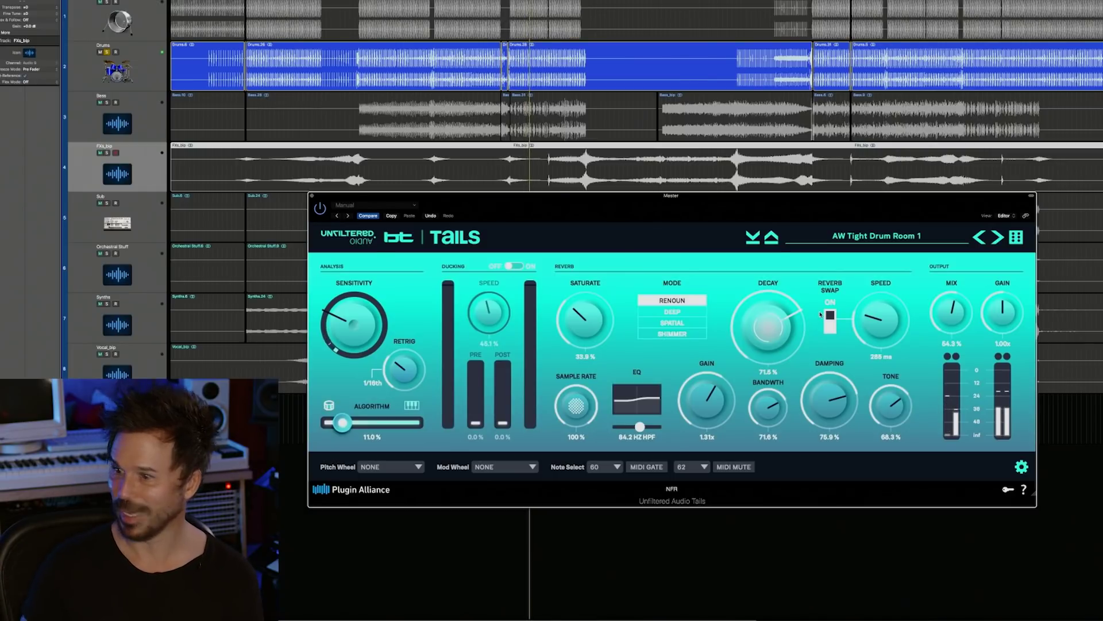
{"action": "left_click_drag", "start_coordinate": [949, 332], "coordinate": [947, 347]}
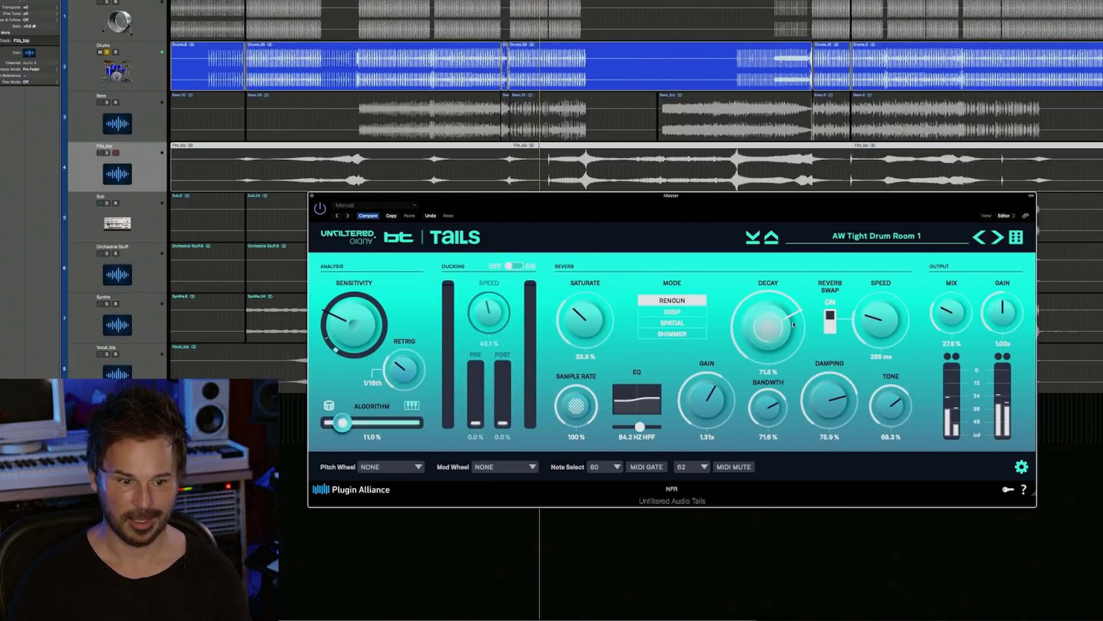
{"action": "left_click_drag", "start_coordinate": [768, 329], "coordinate": [769, 363]}
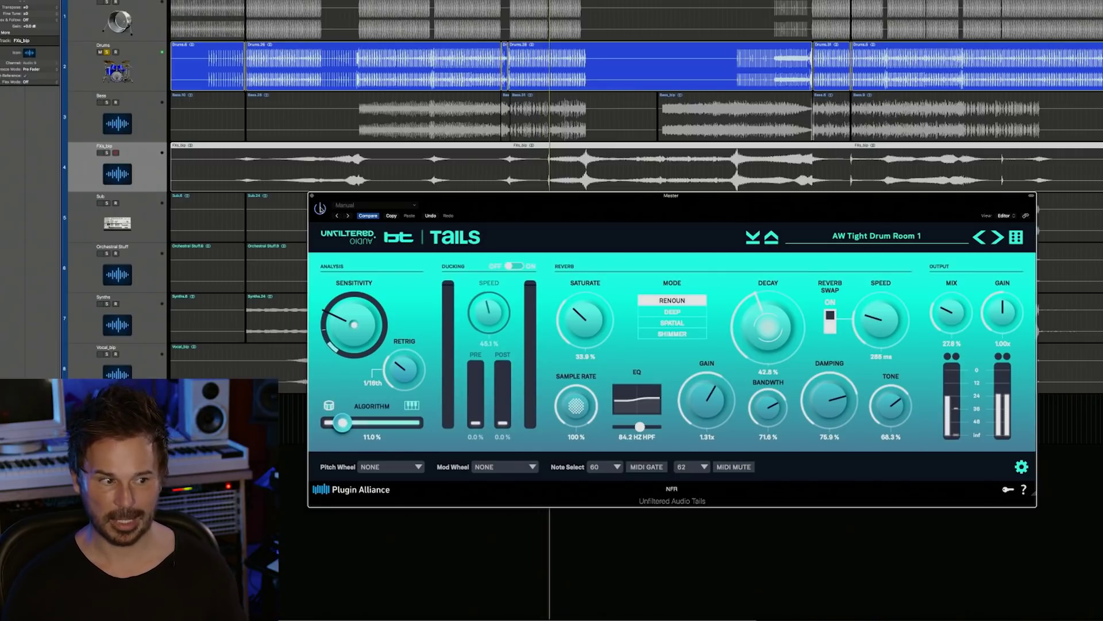
Compare against the bypassed and swap-off sound, adjusting mix, then re-enable Reverb Swap
{"action": "left_click", "coordinate": [320, 208]}
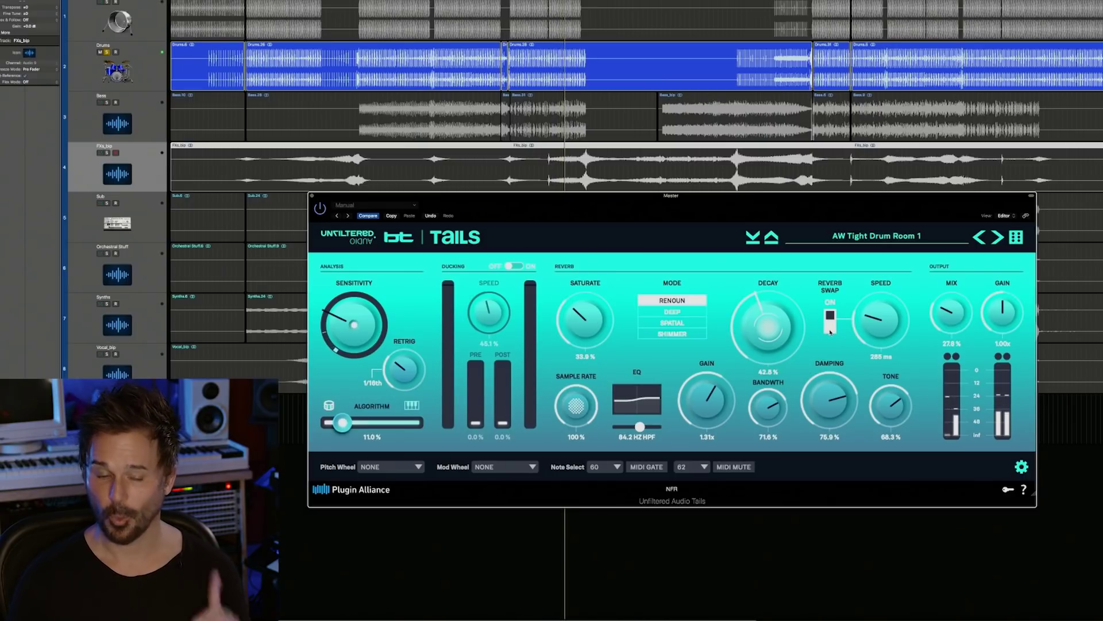
{"action": "left_click", "coordinate": [829, 331]}
{"action": "left_click_drag", "start_coordinate": [949, 311], "coordinate": [948, 308]}
{"action": "left_click", "coordinate": [830, 316]}
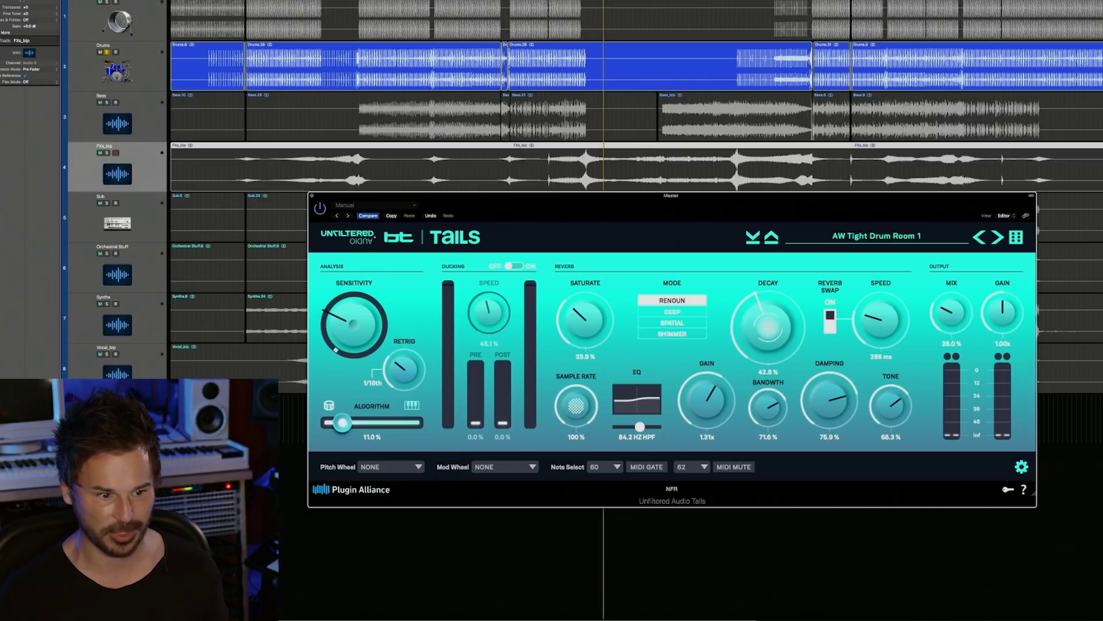
Toggle the editor area below the tracks and bring back the Piano Roll
{"action": "key", "text": "e"}
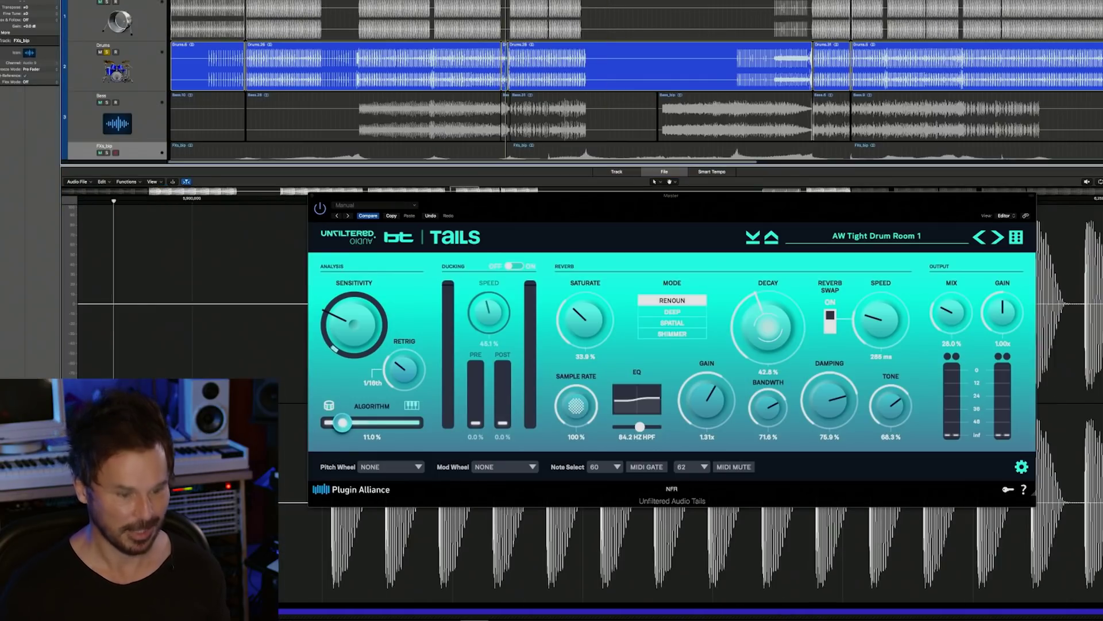
{"action": "key", "text": "e"}
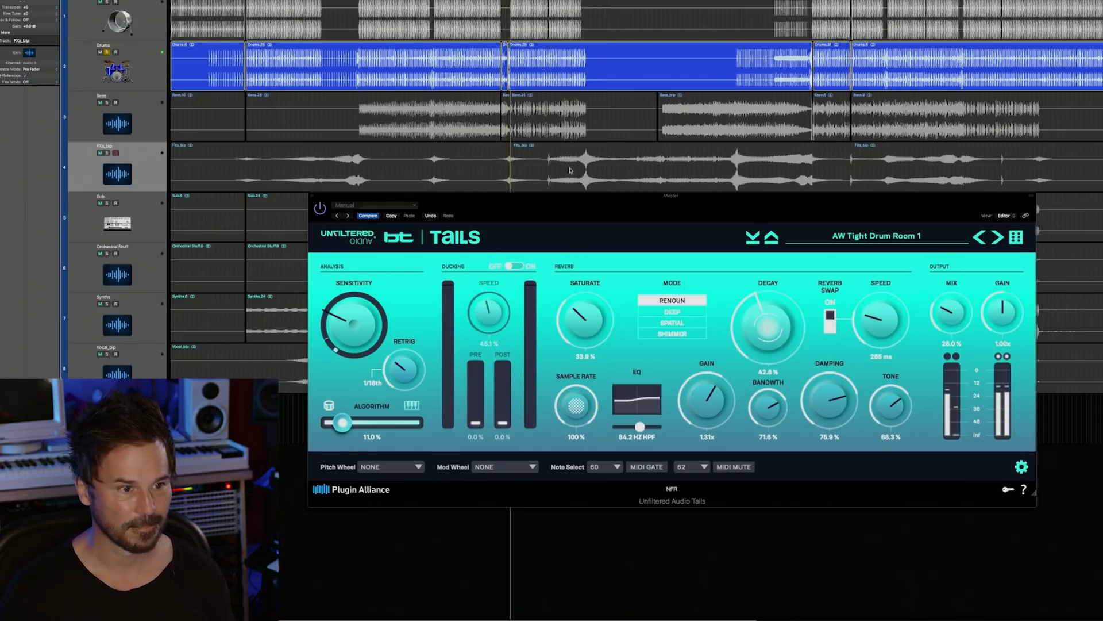
{"action": "key", "text": "p"}
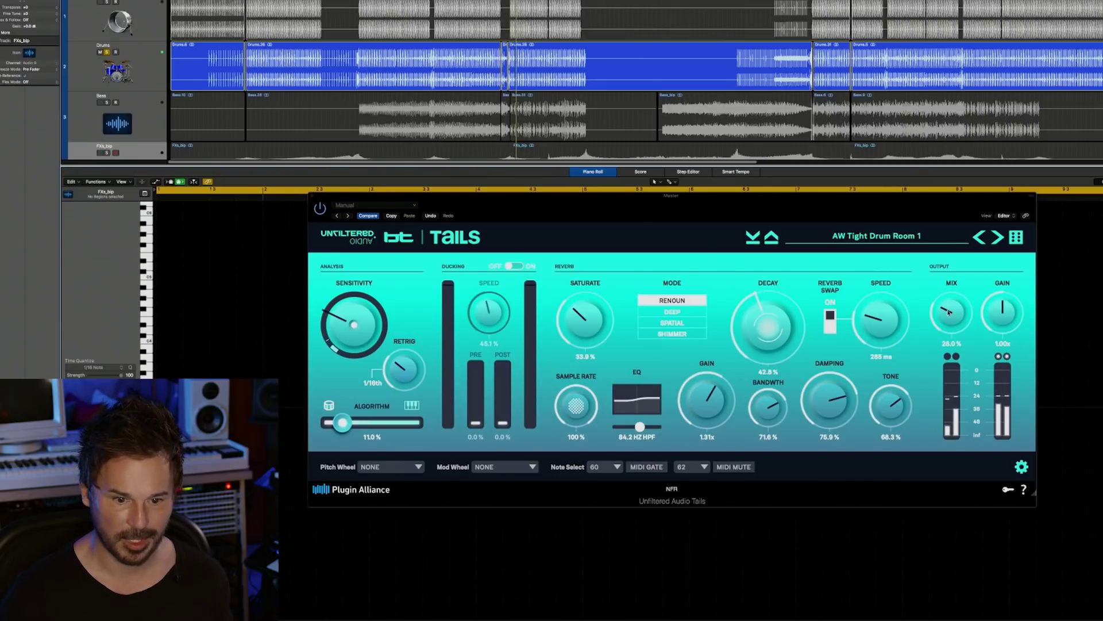
Adjust Tails: decay 72.7%, high-pass 349 Hz, mix 19.7%, sample rate tried lower then restored to 100%
{"action": "left_click_drag", "start_coordinate": [950, 312], "coordinate": [948, 308]}
{"action": "left_click_drag", "start_coordinate": [780, 323], "coordinate": [762, 286]}
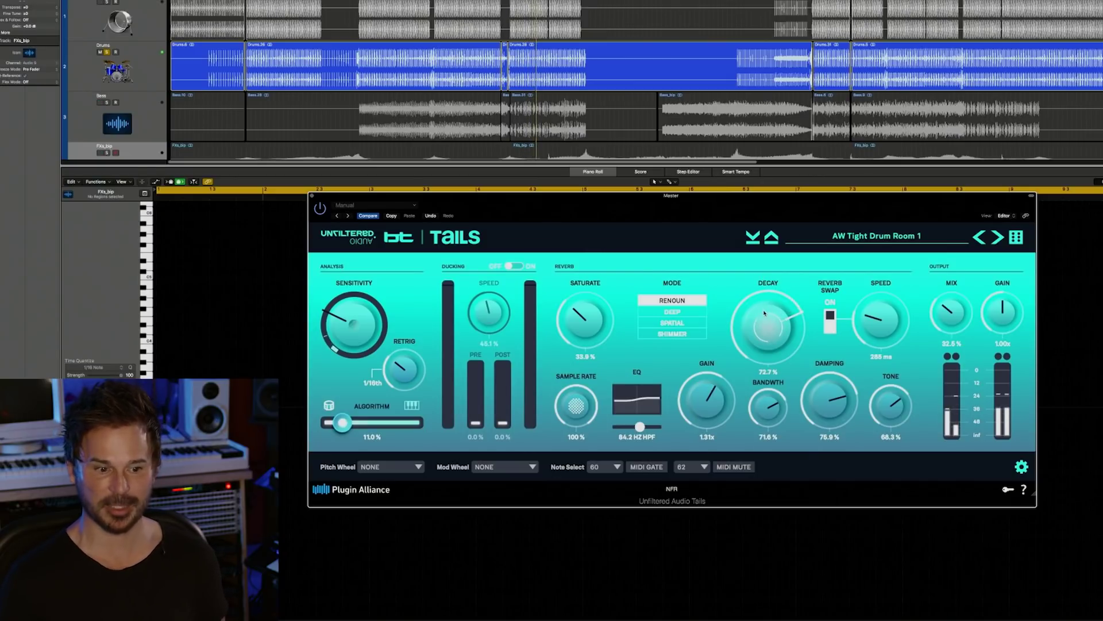
{"action": "left_click_drag", "start_coordinate": [649, 427], "coordinate": [650, 428]}
{"action": "left_click_drag", "start_coordinate": [573, 443], "coordinate": [570, 419]}
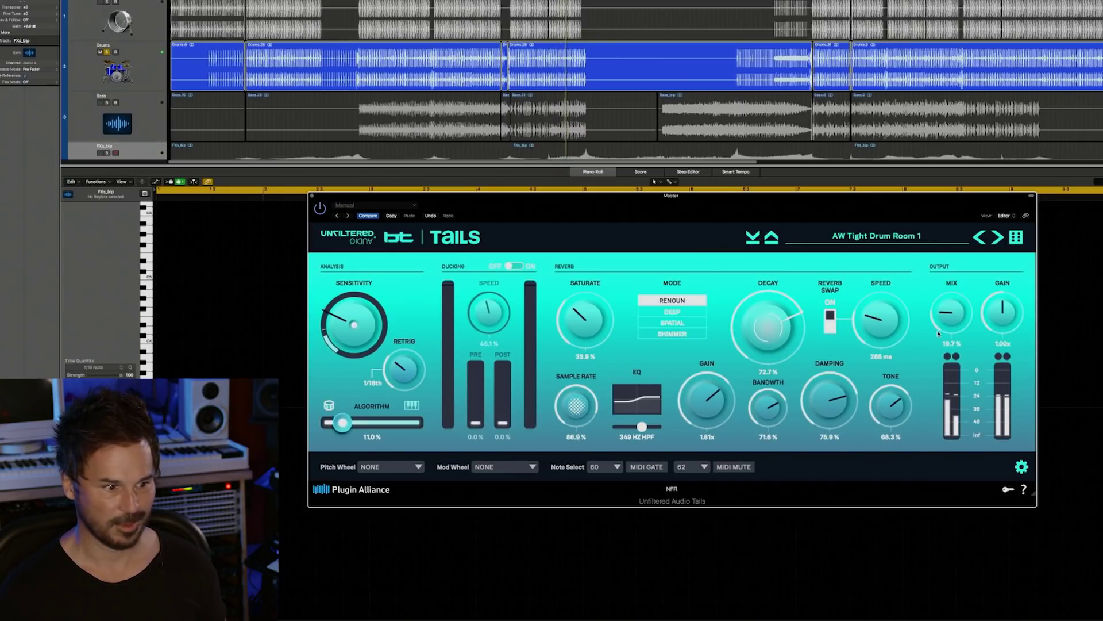
{"action": "left_click_drag", "start_coordinate": [571, 418], "coordinate": [578, 418]}
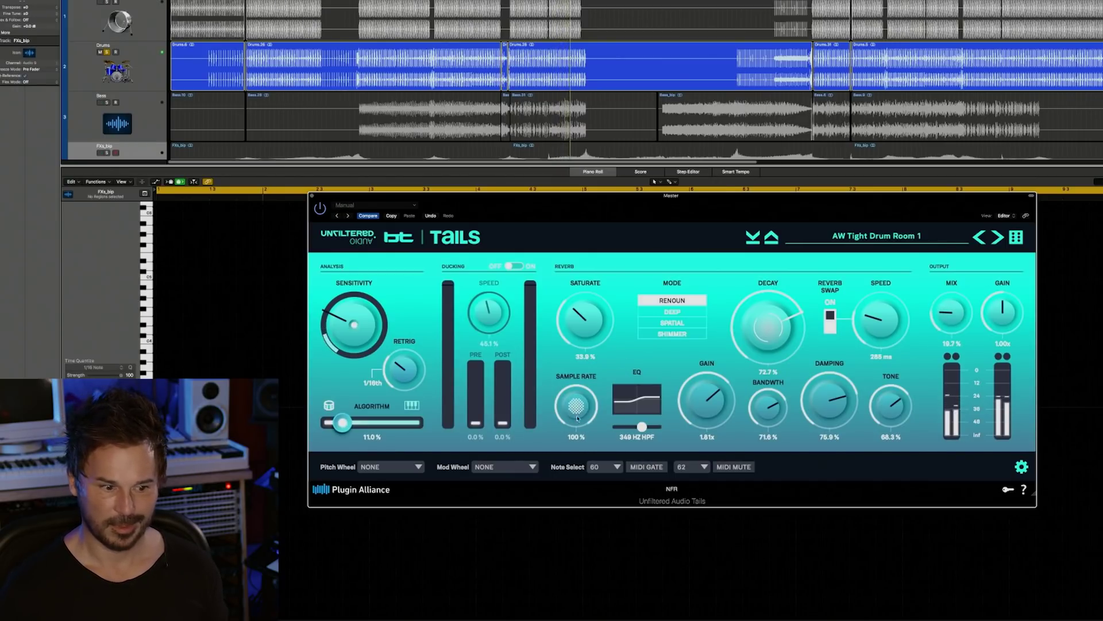
Turn on Tails ducking and start playback to audition the drums
{"action": "left_click", "coordinate": [517, 266]}
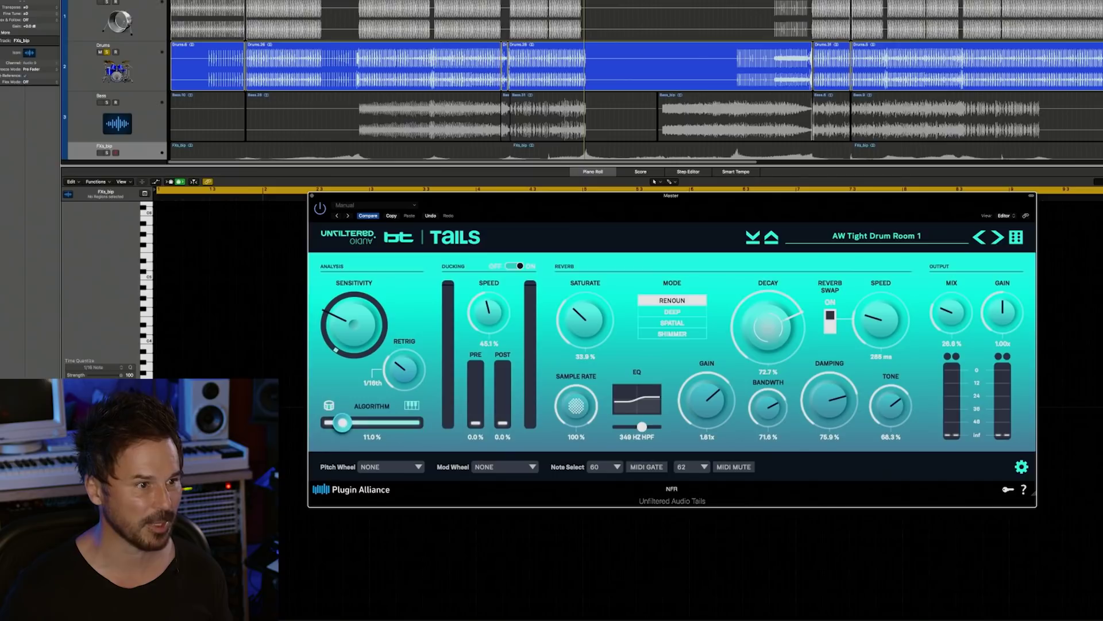
{"action": "key", "text": "space"}
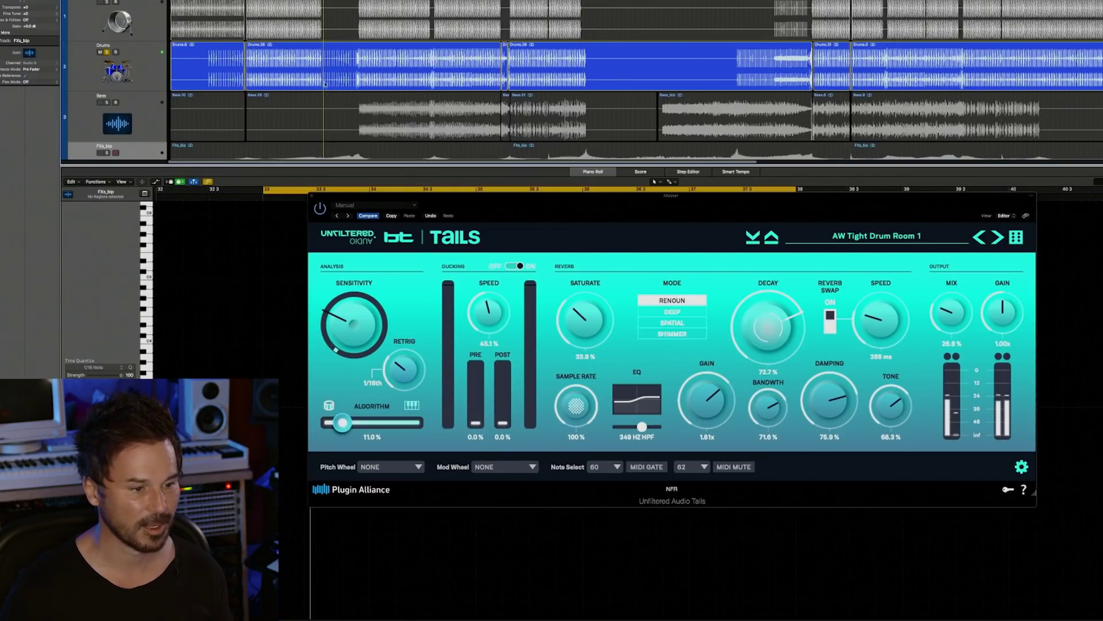
{"action": "left_click", "coordinate": [763, 330]}
Shorten Tails decay to 61.3%, raise Pre ducking to 100% and set mix fully wet at 100%
{"action": "left_click_drag", "start_coordinate": [763, 330], "coordinate": [763, 351]}
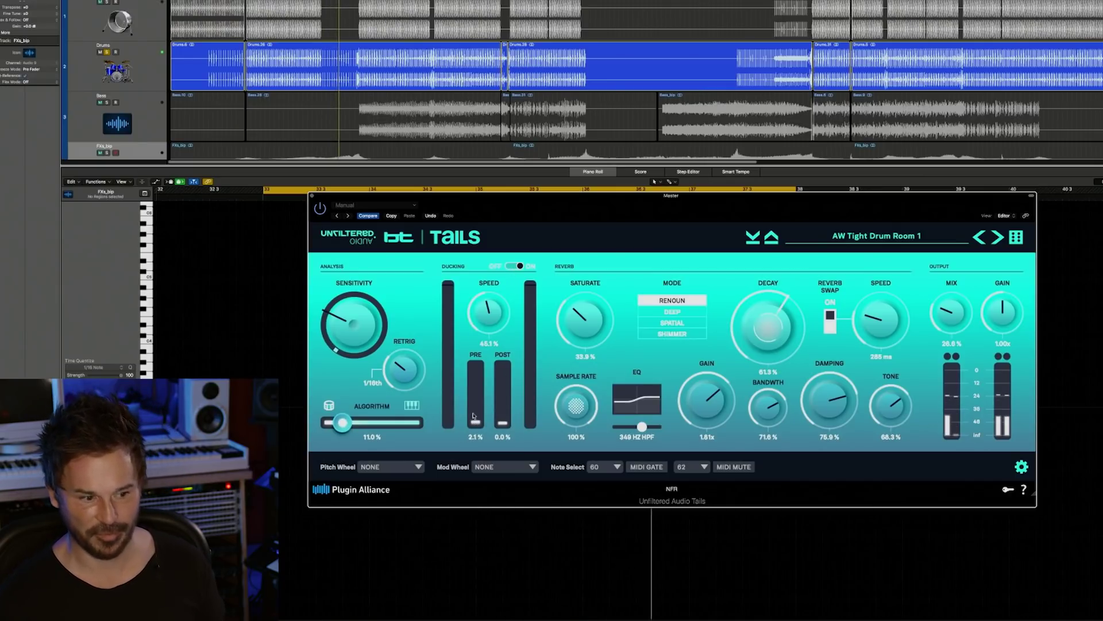
{"action": "left_click_drag", "start_coordinate": [473, 423], "coordinate": [474, 363]}
{"action": "left_click_drag", "start_coordinate": [951, 315], "coordinate": [951, 270]}
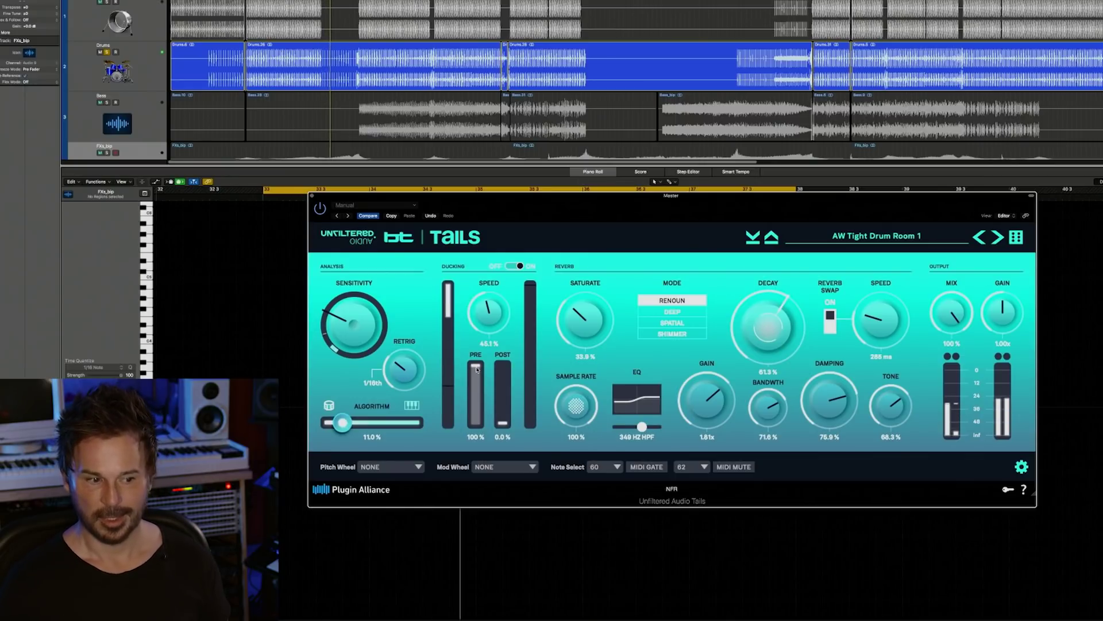
{"action": "left_click_drag", "start_coordinate": [477, 370], "coordinate": [470, 454]}
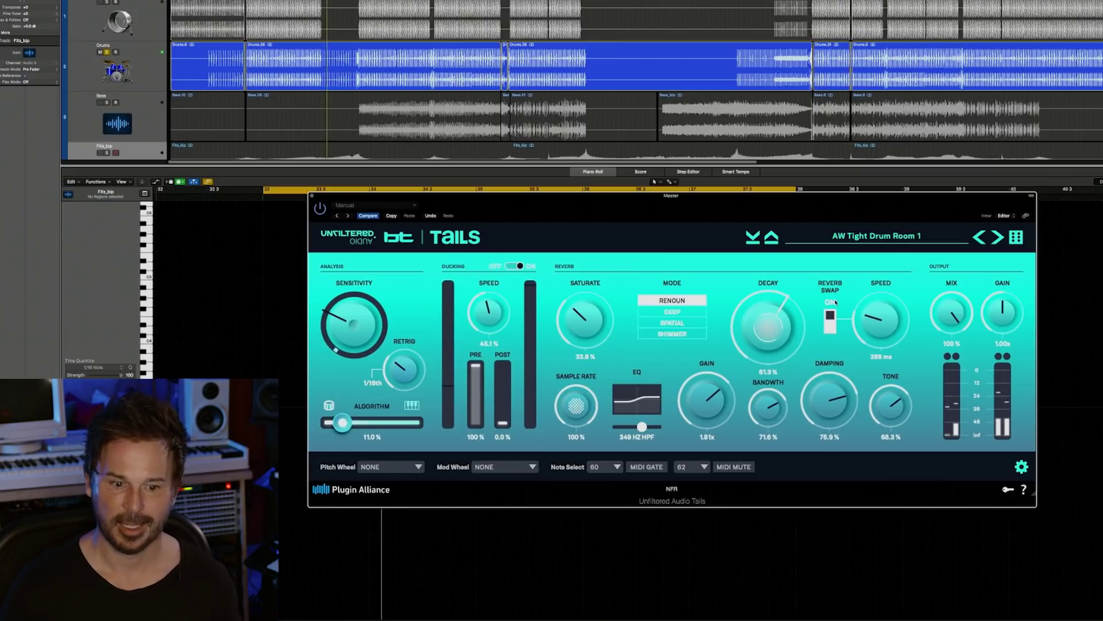
Set ducking speed 72.7%, lower sensitivity, decay 84.2%, saturate 43.4%, Post 100%, mix back to ~19%
{"action": "left_click_drag", "start_coordinate": [488, 313], "coordinate": [492, 276]}
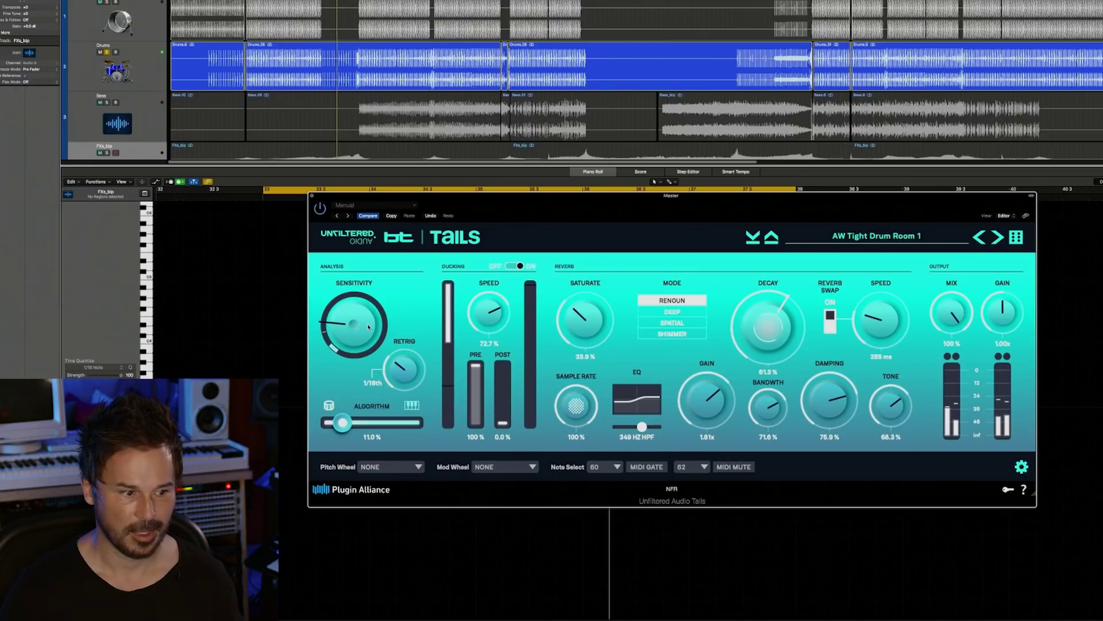
{"action": "left_click_drag", "start_coordinate": [368, 320], "coordinate": [369, 327]}
{"action": "left_click_drag", "start_coordinate": [773, 328], "coordinate": [770, 315]}
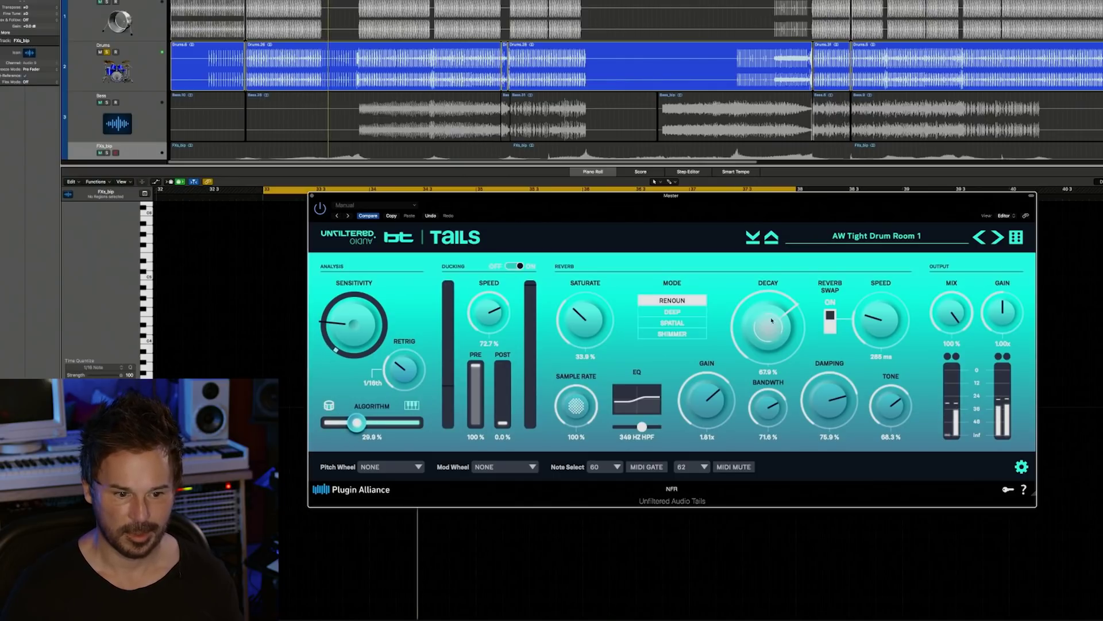
{"action": "left_click_drag", "start_coordinate": [579, 308], "coordinate": [580, 296]}
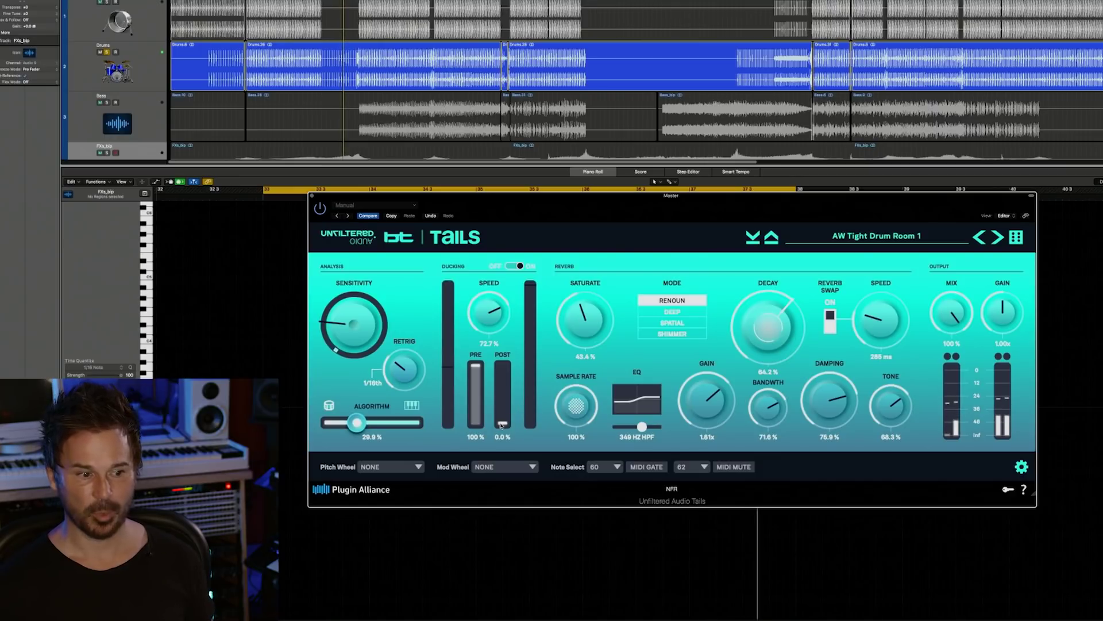
{"action": "left_click_drag", "start_coordinate": [500, 424], "coordinate": [502, 363]}
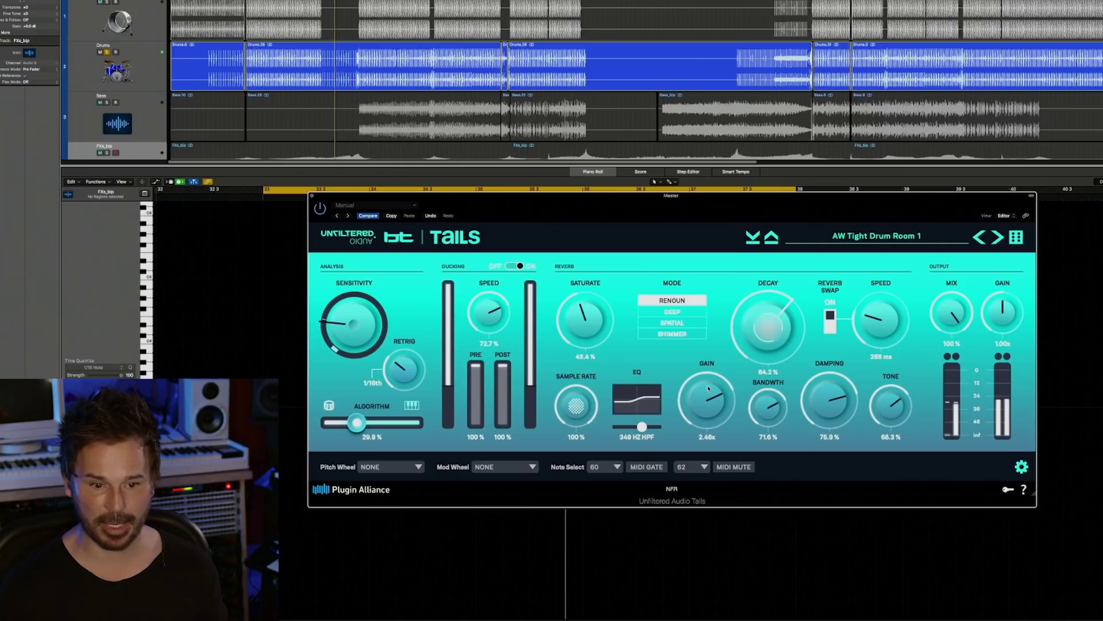
{"action": "left_click_drag", "start_coordinate": [928, 316], "coordinate": [937, 425]}
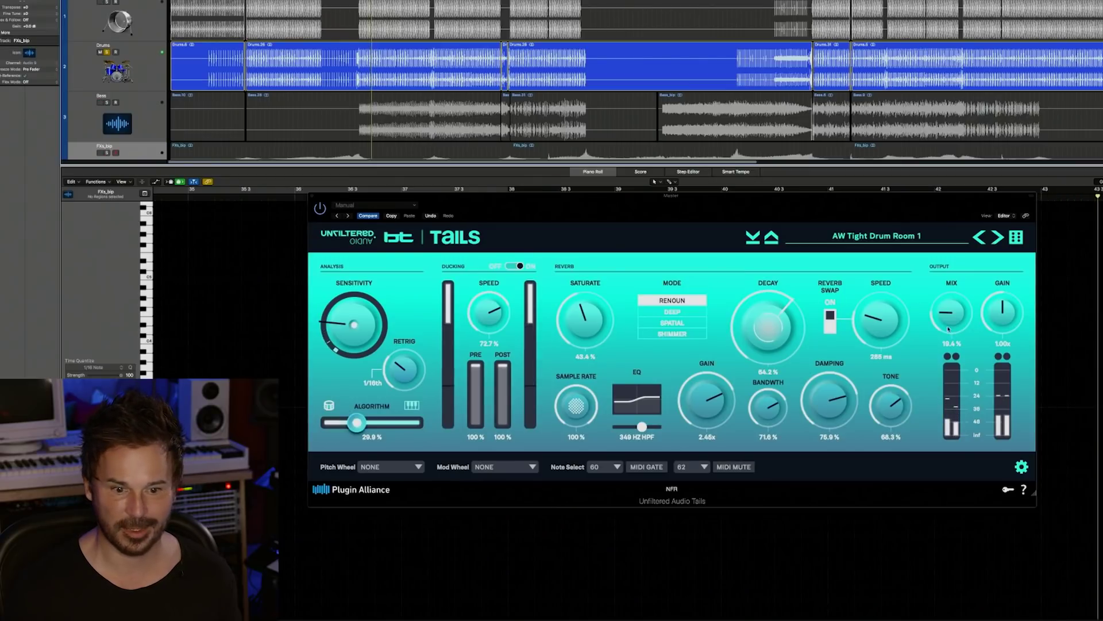
Raise mix to 22%, A/B the ducking, then set Post 60.2%, ducking speed 30.4%, reverb speed 383 ms
{"action": "left_click_drag", "start_coordinate": [946, 312], "coordinate": [947, 308]}
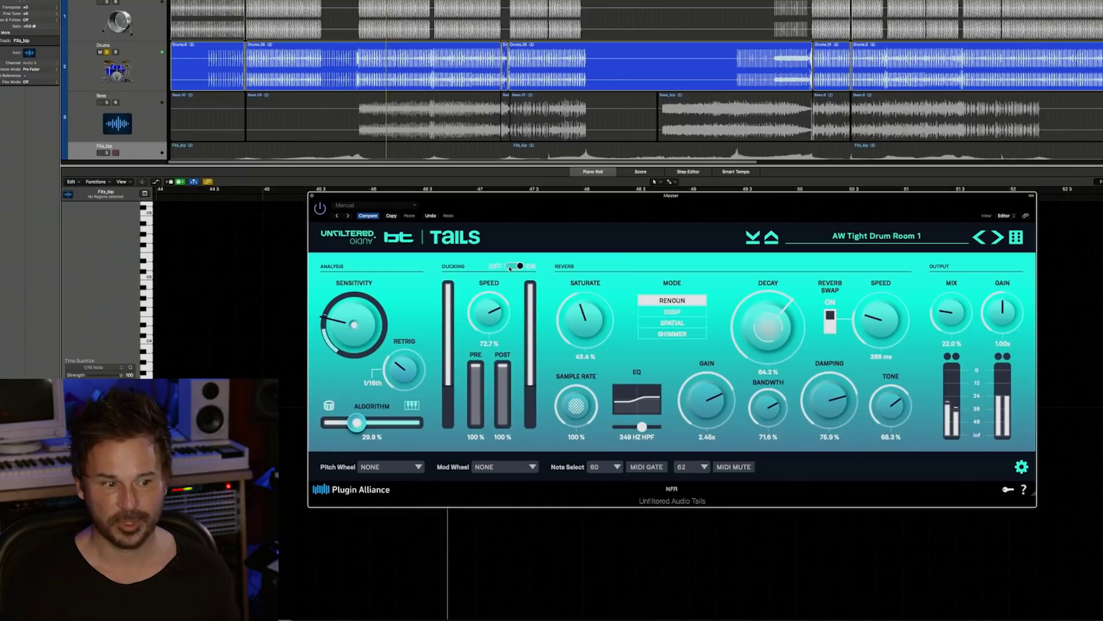
{"action": "left_click", "coordinate": [511, 268]}
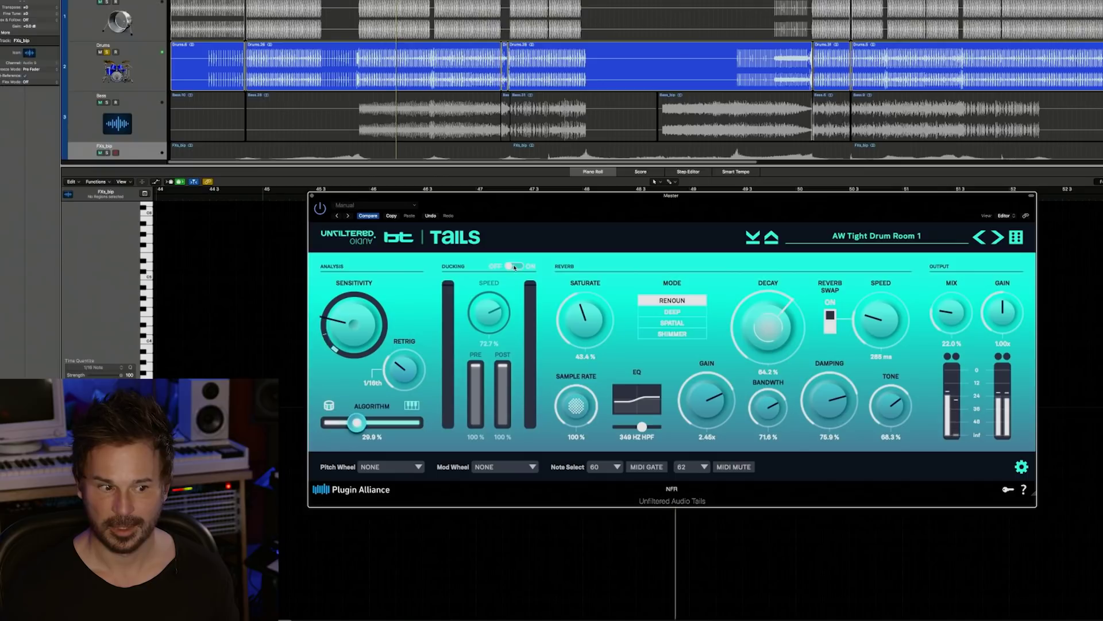
{"action": "left_click", "coordinate": [515, 267]}
{"action": "left_click_drag", "start_coordinate": [502, 368], "coordinate": [504, 436]}
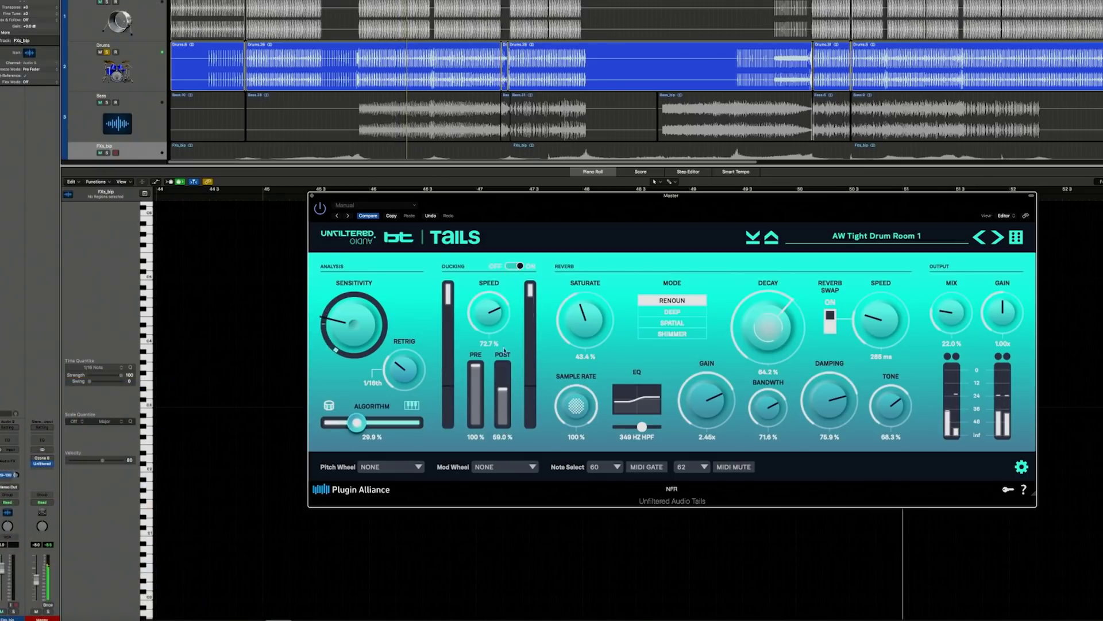
{"action": "left_click_drag", "start_coordinate": [499, 335], "coordinate": [475, 384]}
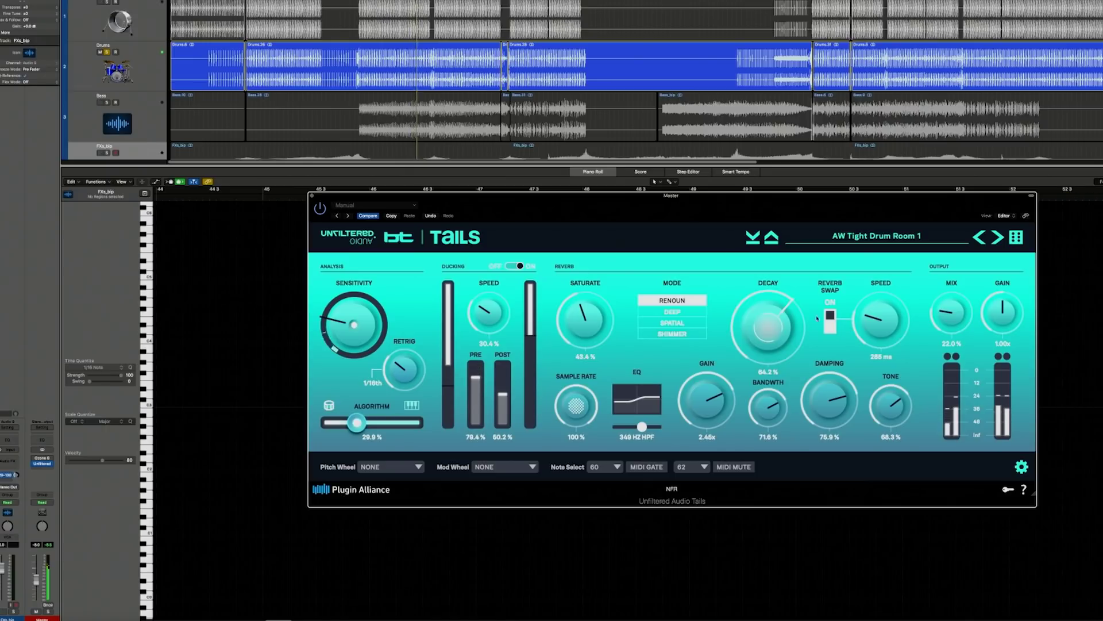
{"action": "left_click_drag", "start_coordinate": [884, 320], "coordinate": [883, 305]}
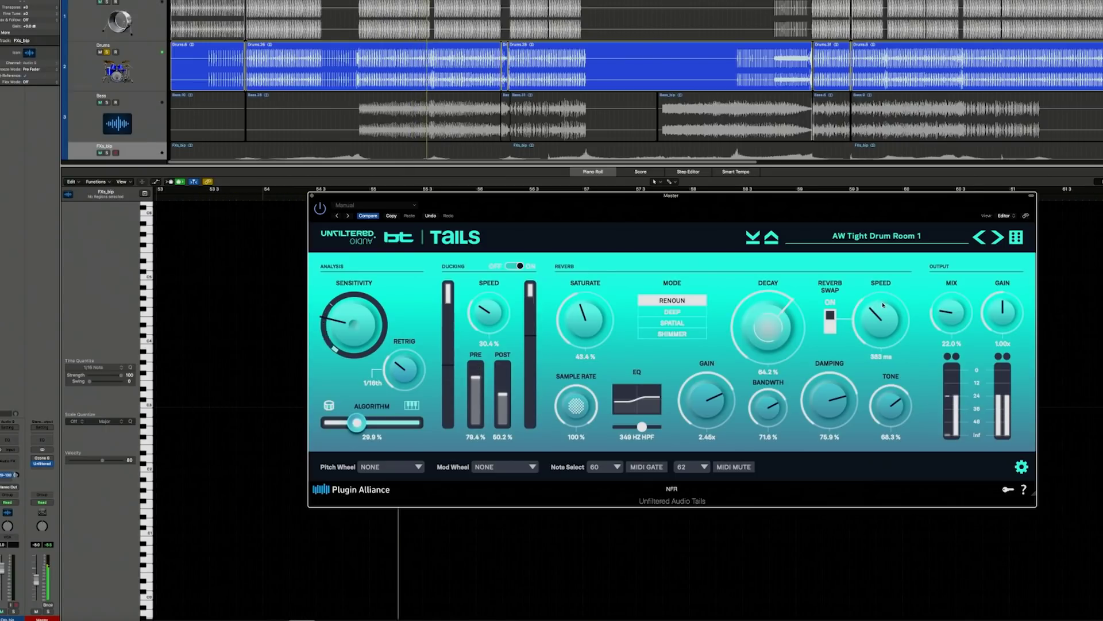